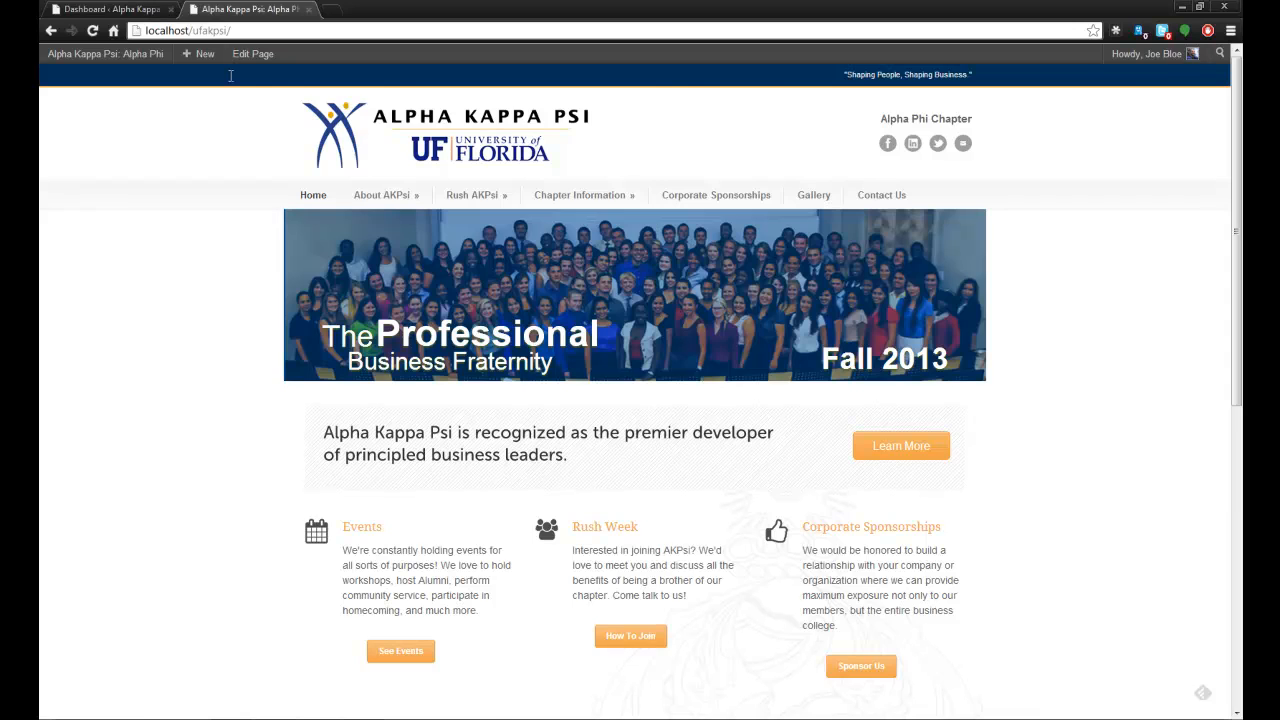
Switch to the WordPress dashboard and open the Home Page Slider for editing in LayerSlider.
left_click(122, 9)
left_click(95, 330)
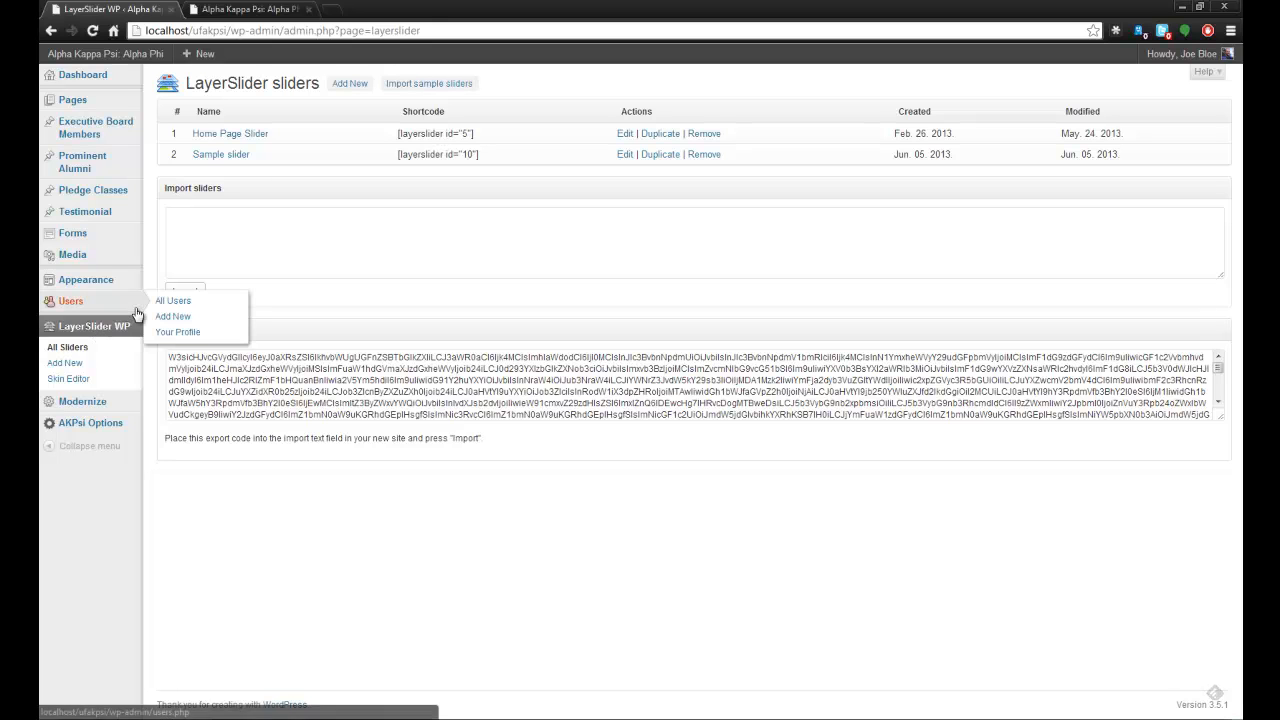
left_click(223, 136)
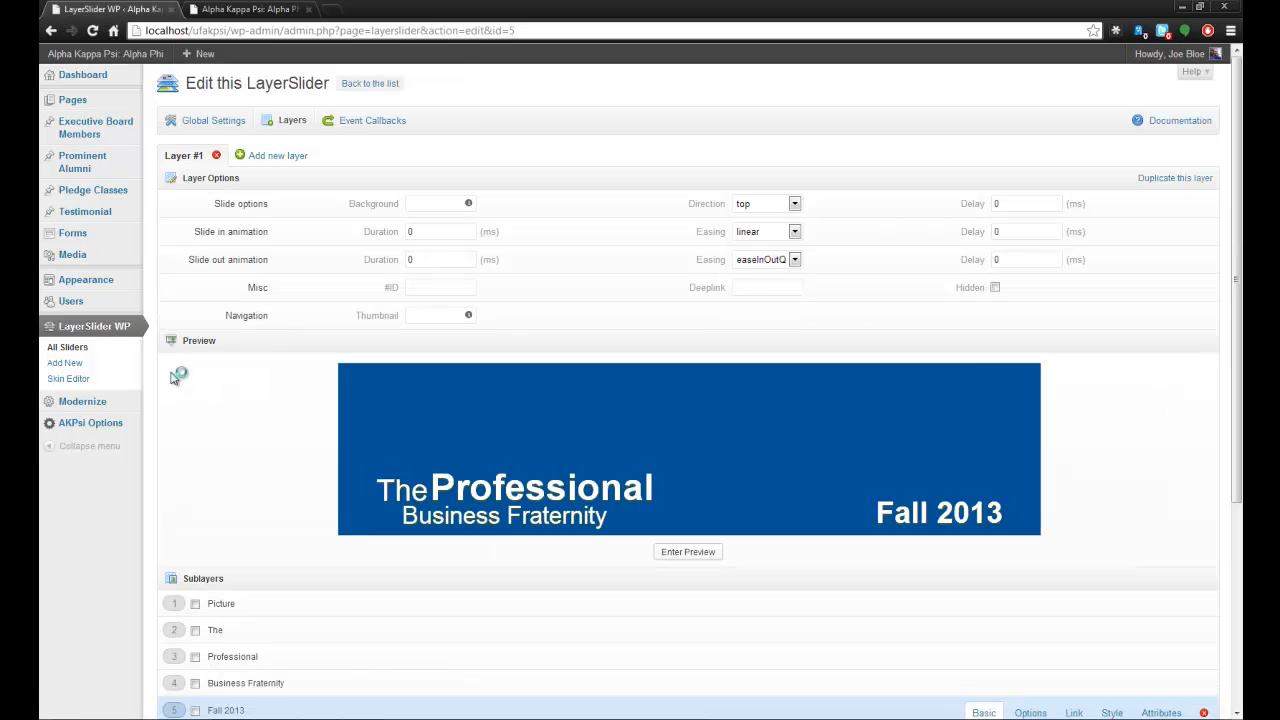
Examine the basic content settings of the Picture and Professional sublayers.
scroll(248, 406, "down", 1)
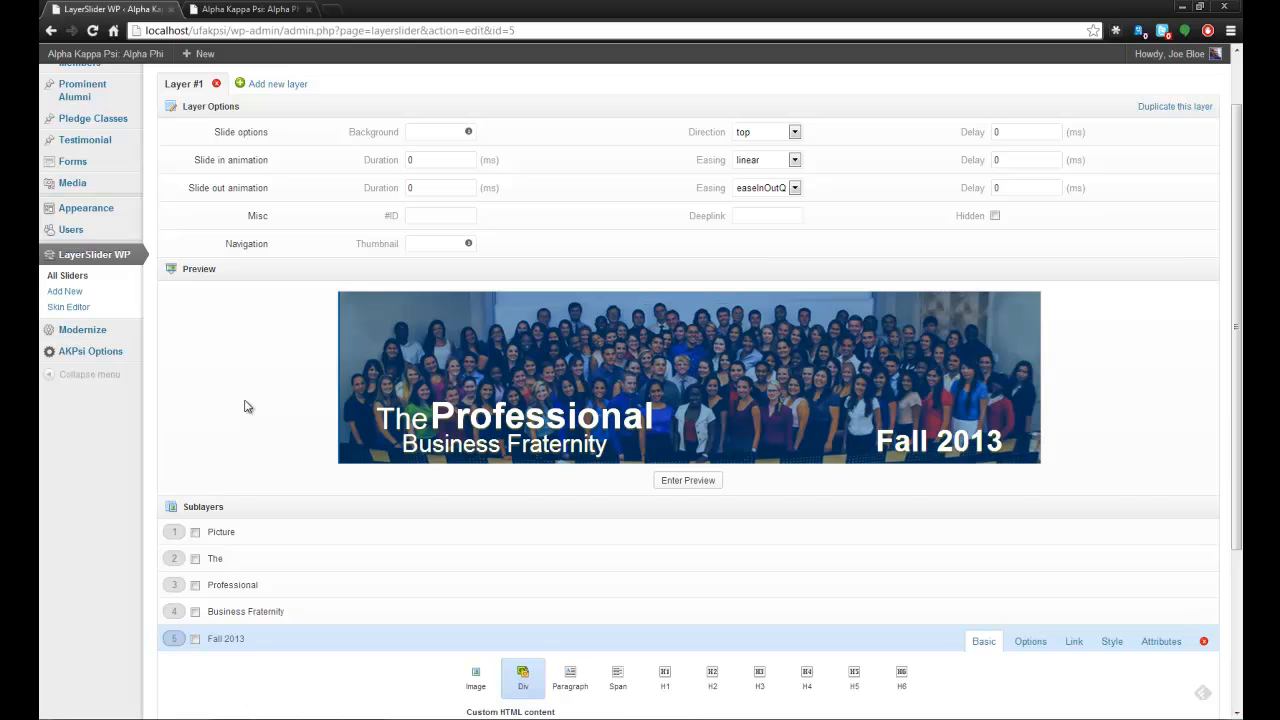
scroll(248, 406, "down", 2)
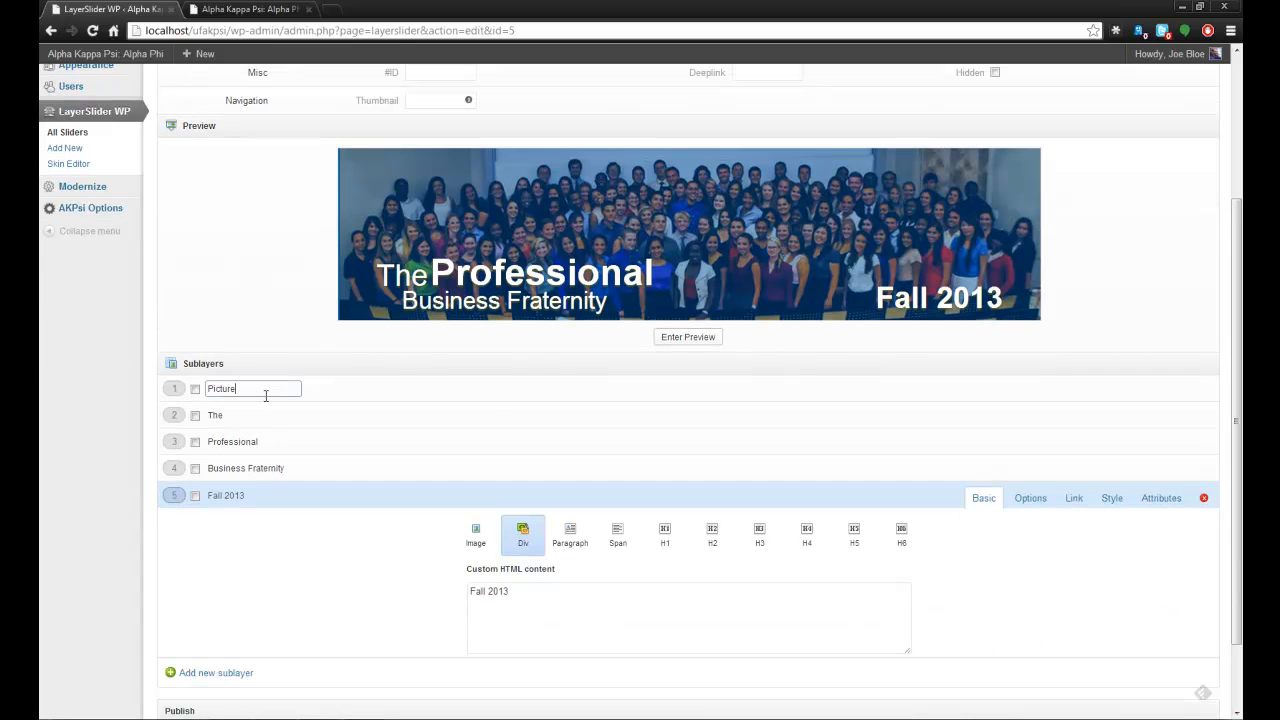
left_click(265, 390)
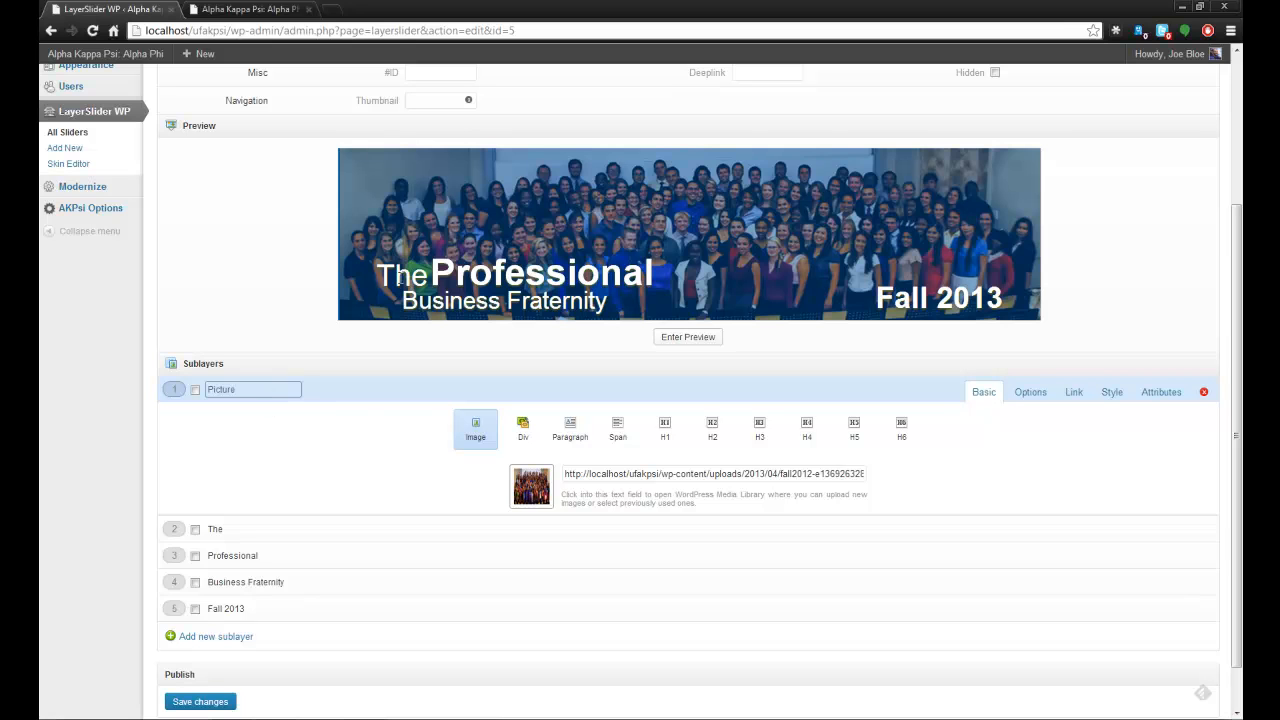
left_click(286, 556)
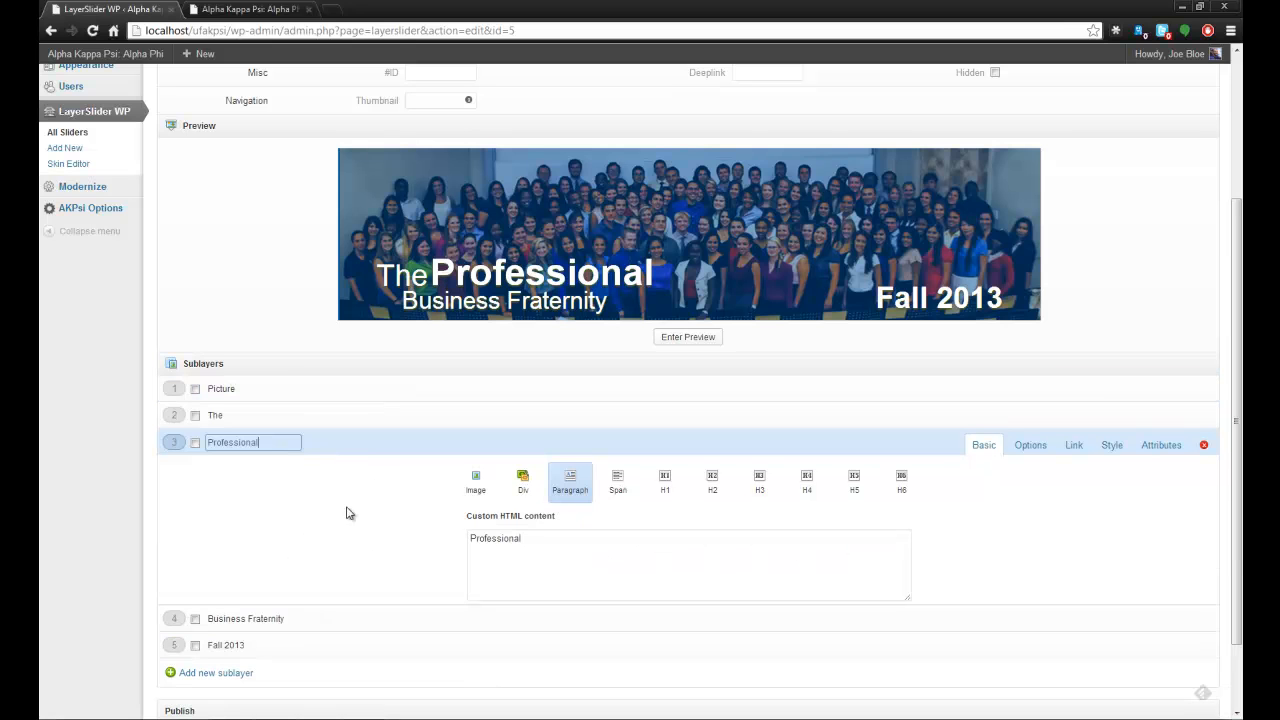
Select the text elements and the picture in the slider preview to inspect each matching sublayer's options.
left_click(493, 299)
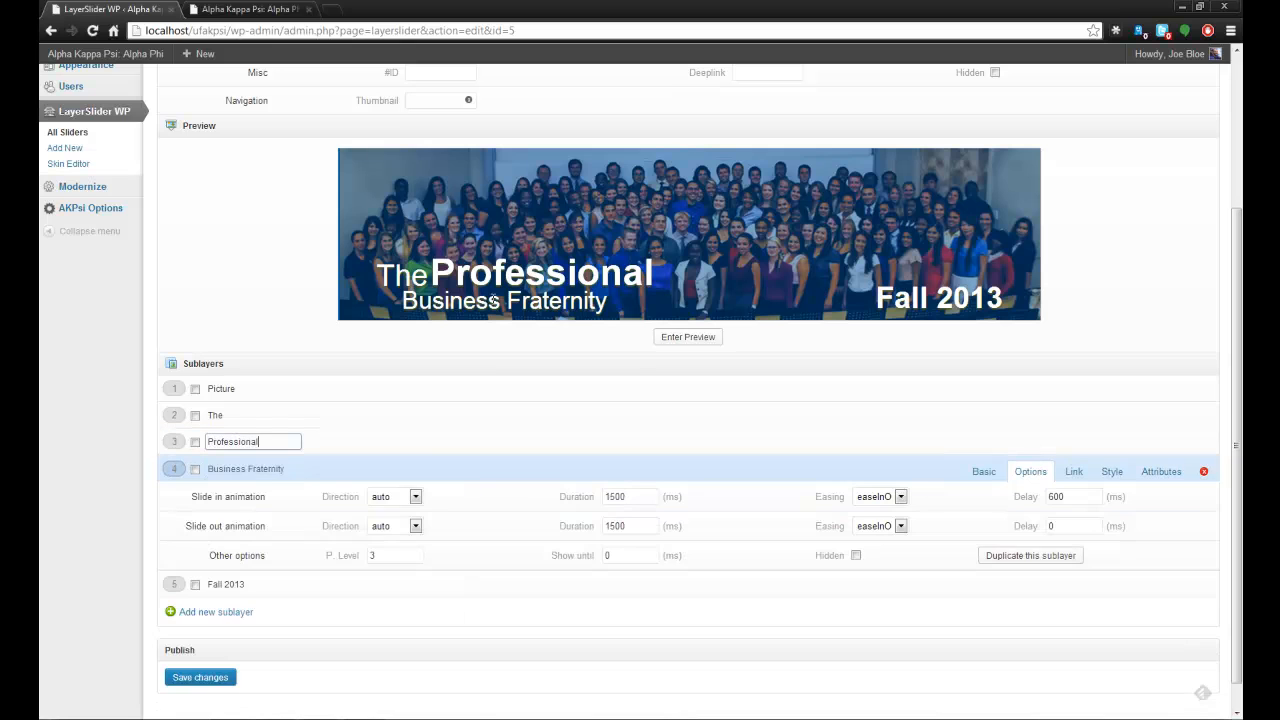
left_click(481, 272)
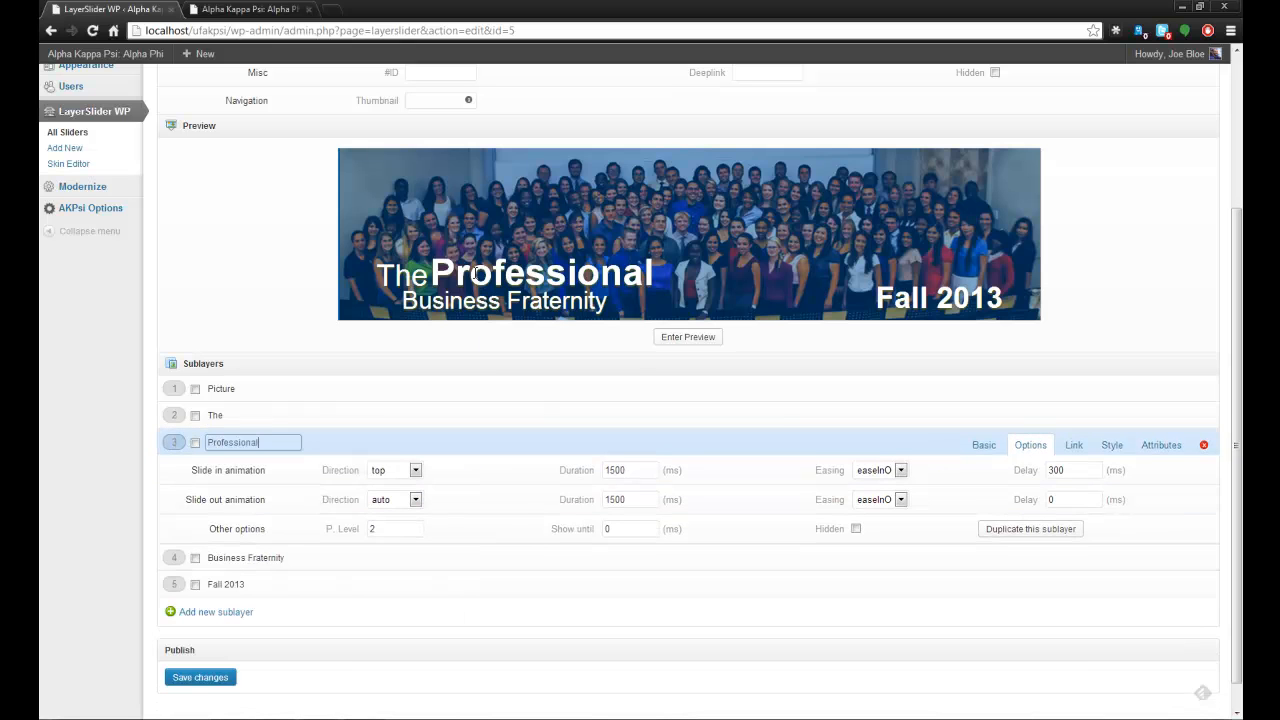
left_click(401, 275)
left_click(520, 198)
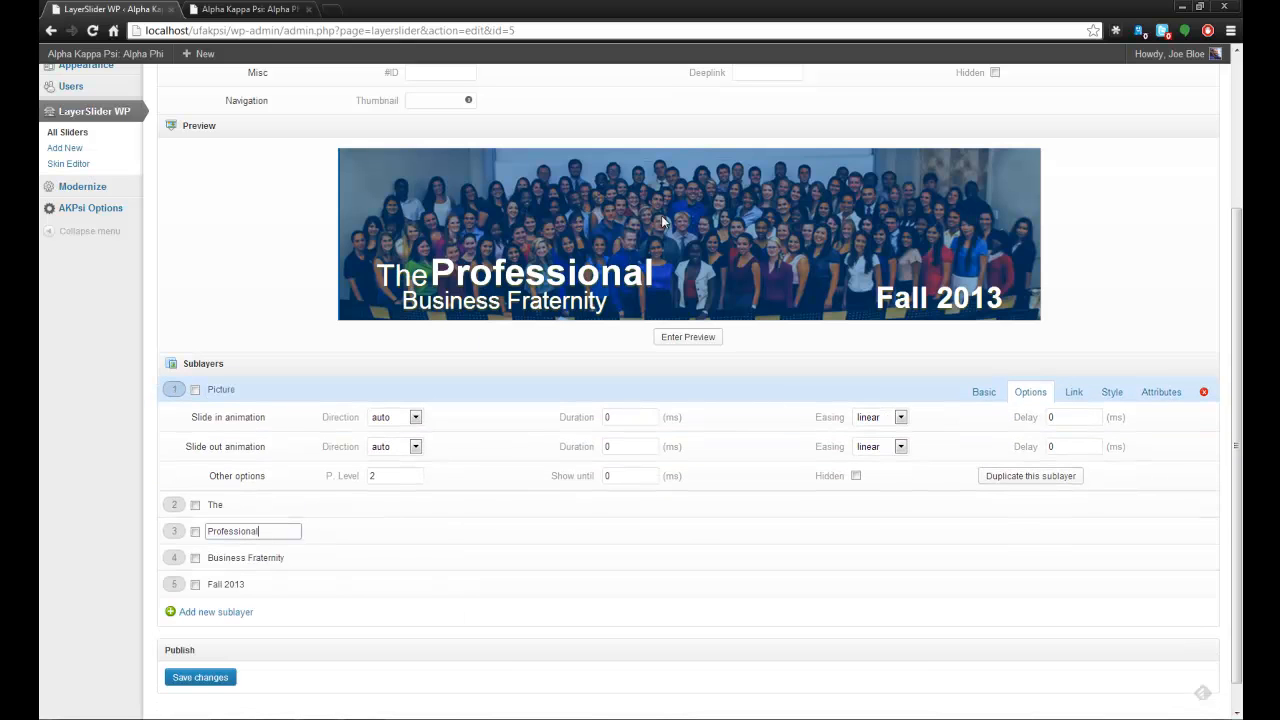
left_click(903, 292)
left_click(732, 223)
left_click(551, 302)
left_click(538, 272)
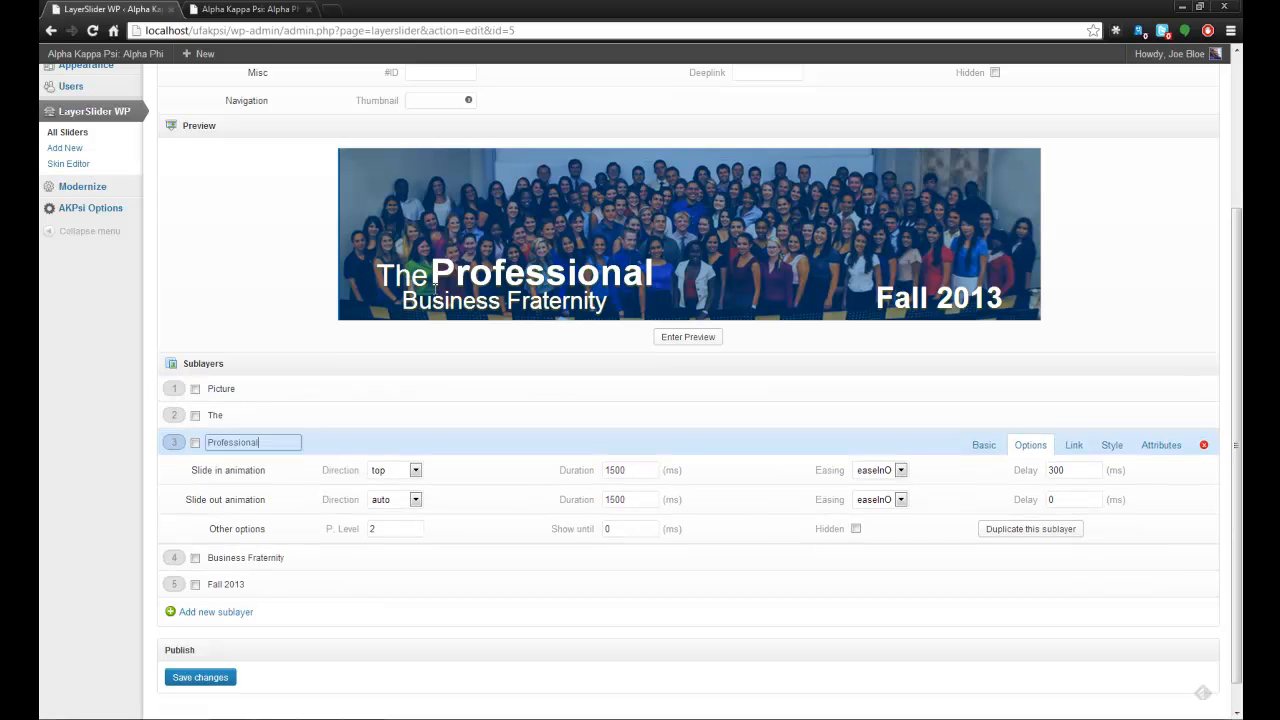
left_click_drag(497, 271, 498, 274)
left_click(387, 399)
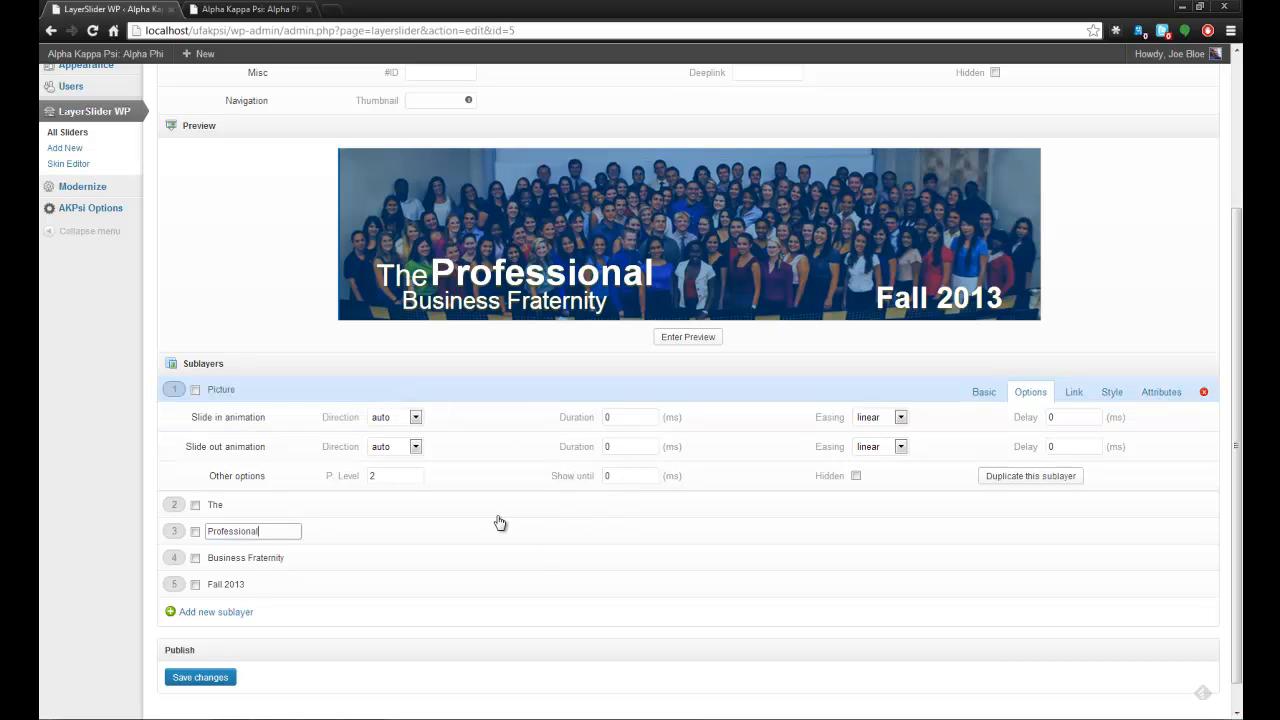
Open the slider's global settings and inspect the background color under Appearance.
scroll(512, 518, "up", 3)
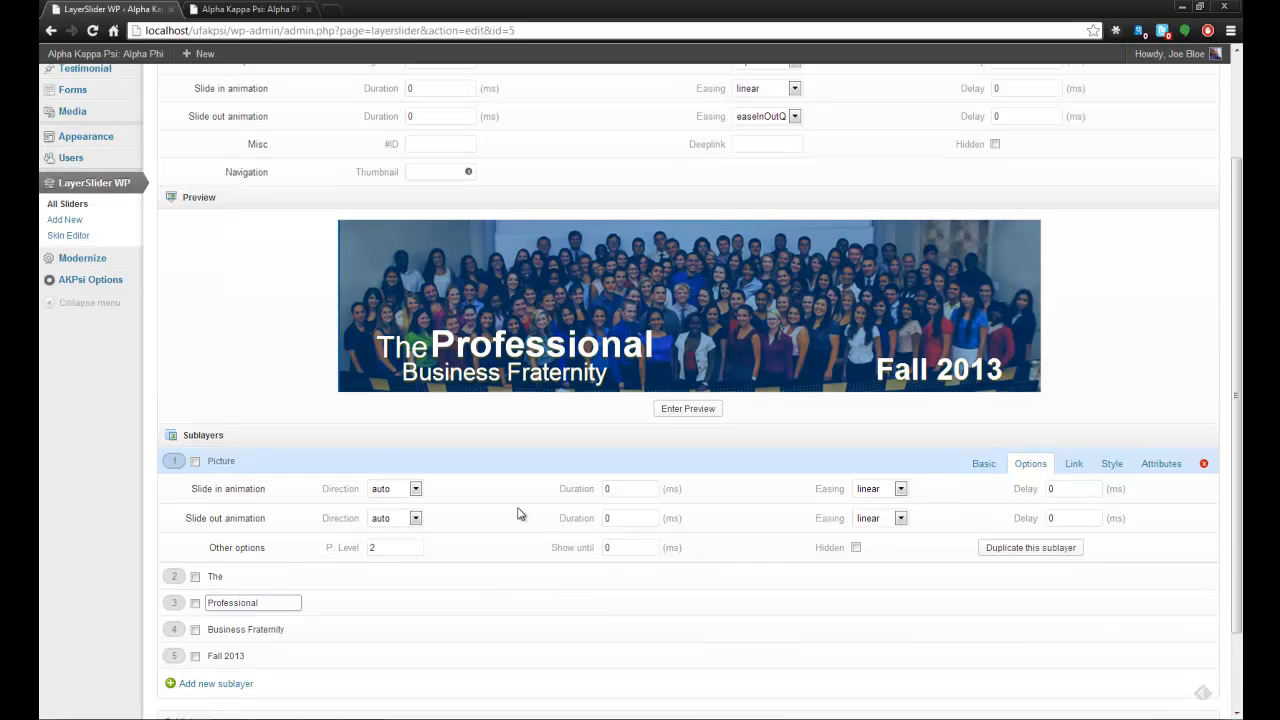
scroll(518, 516, "down", 3)
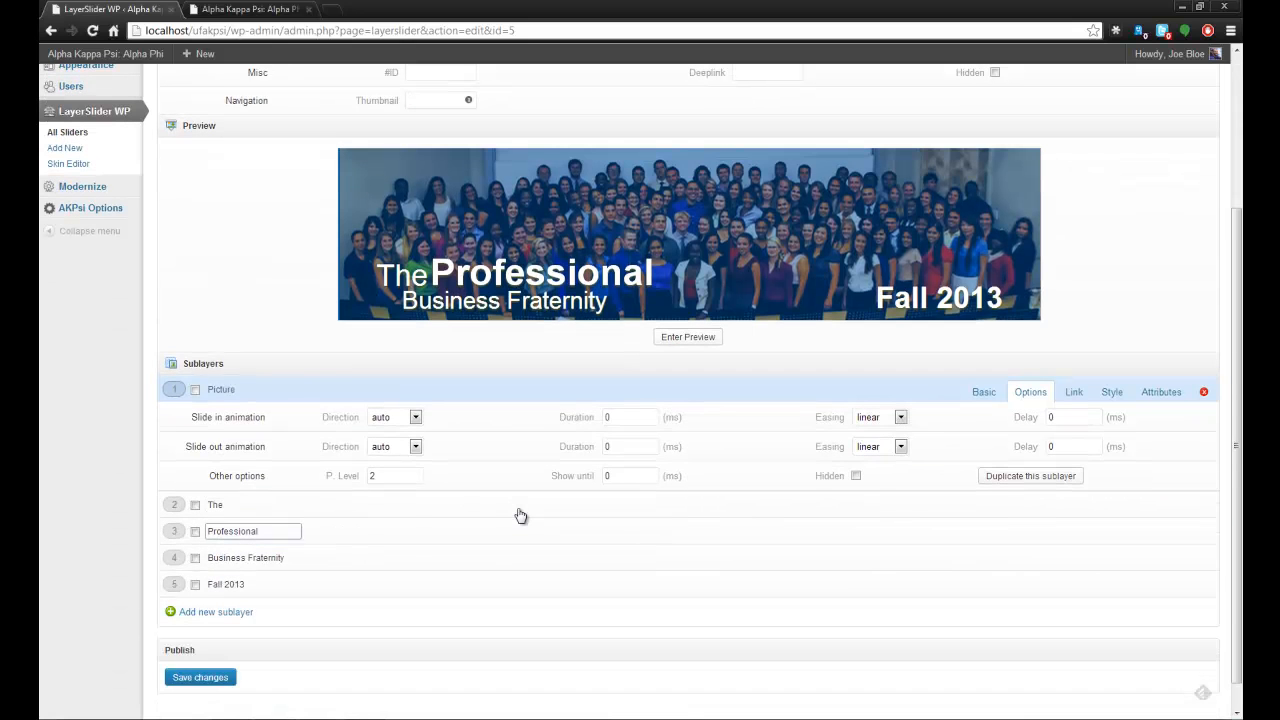
scroll(521, 516, "up", 1)
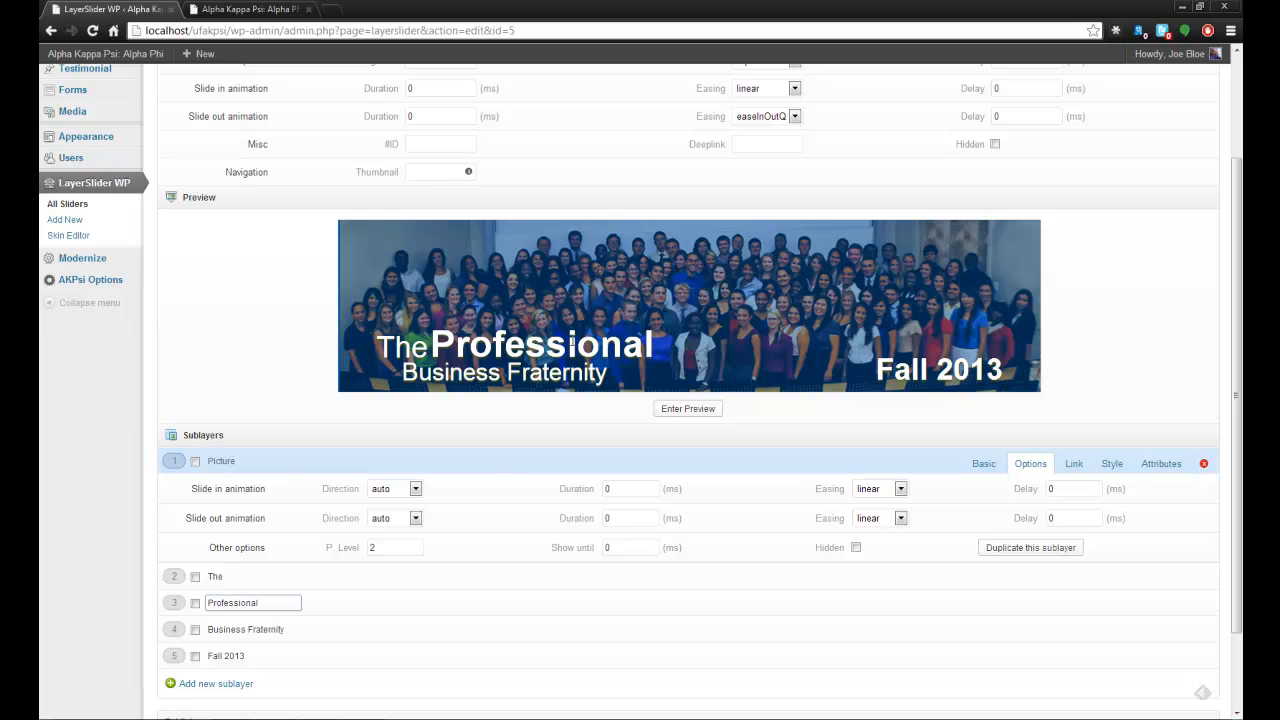
scroll(372, 298, "up", 2)
left_click(212, 120)
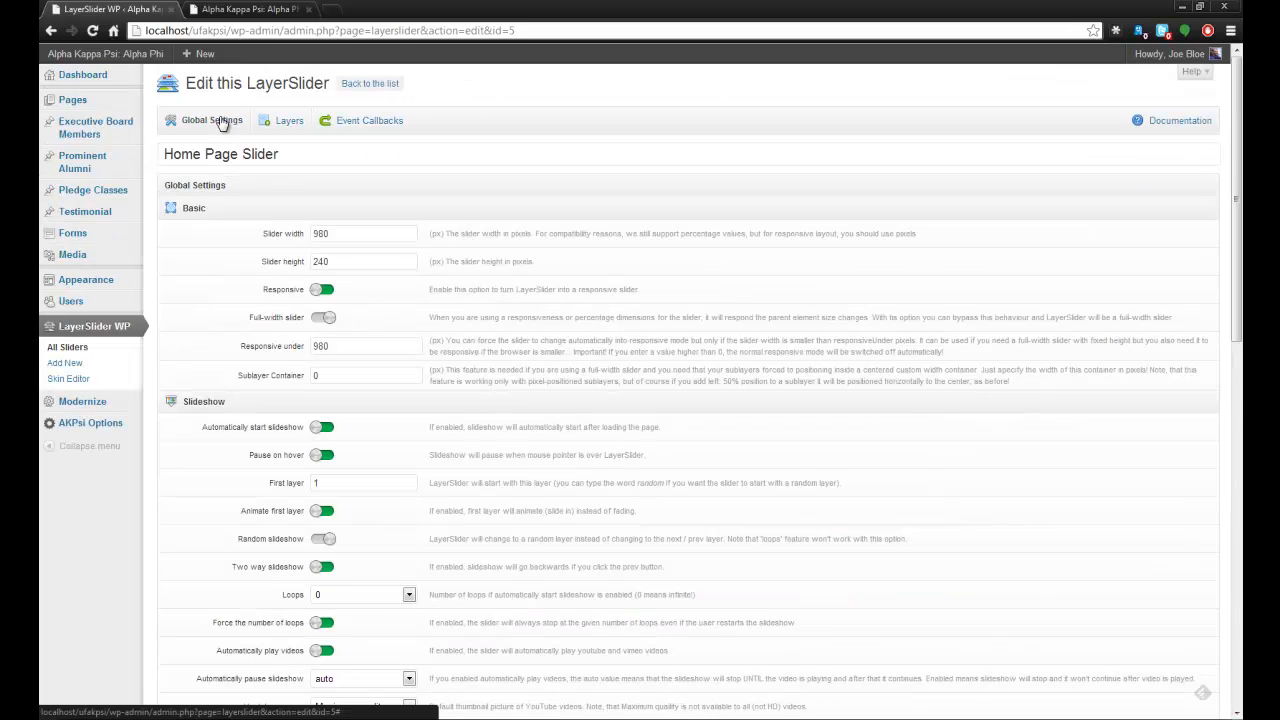
scroll(382, 328, "down", 15)
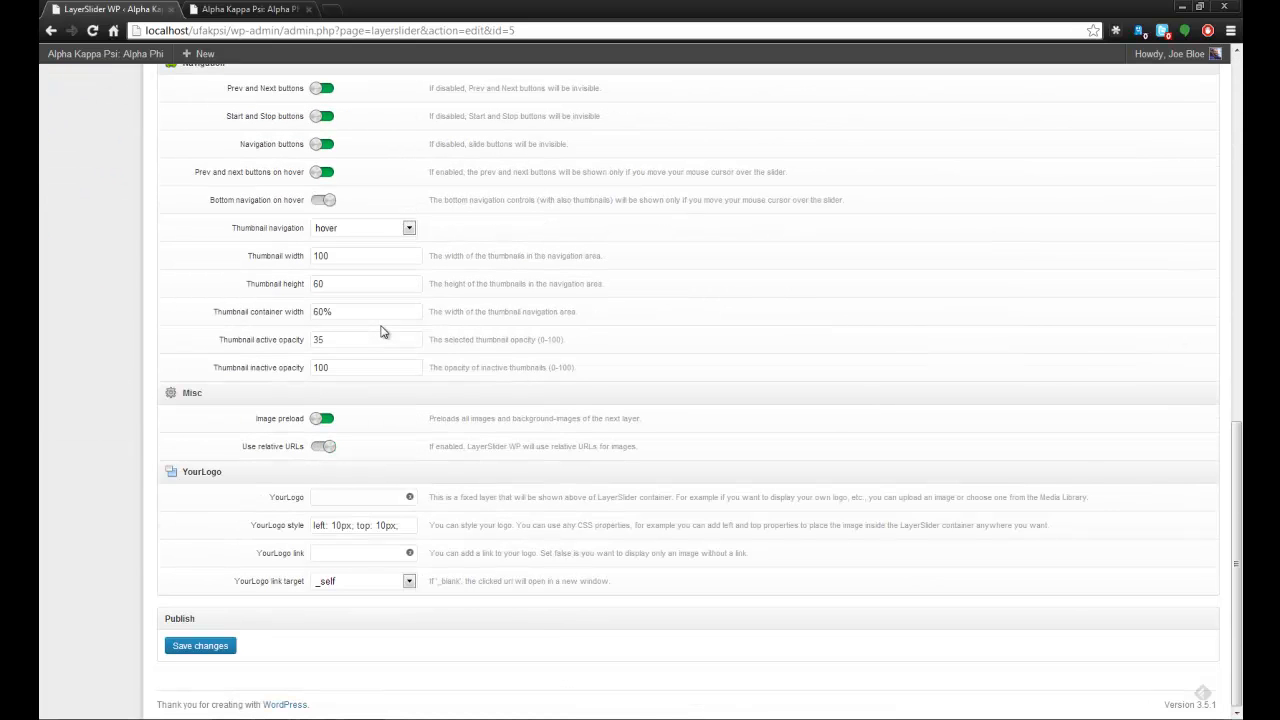
scroll(382, 330, "up", 4)
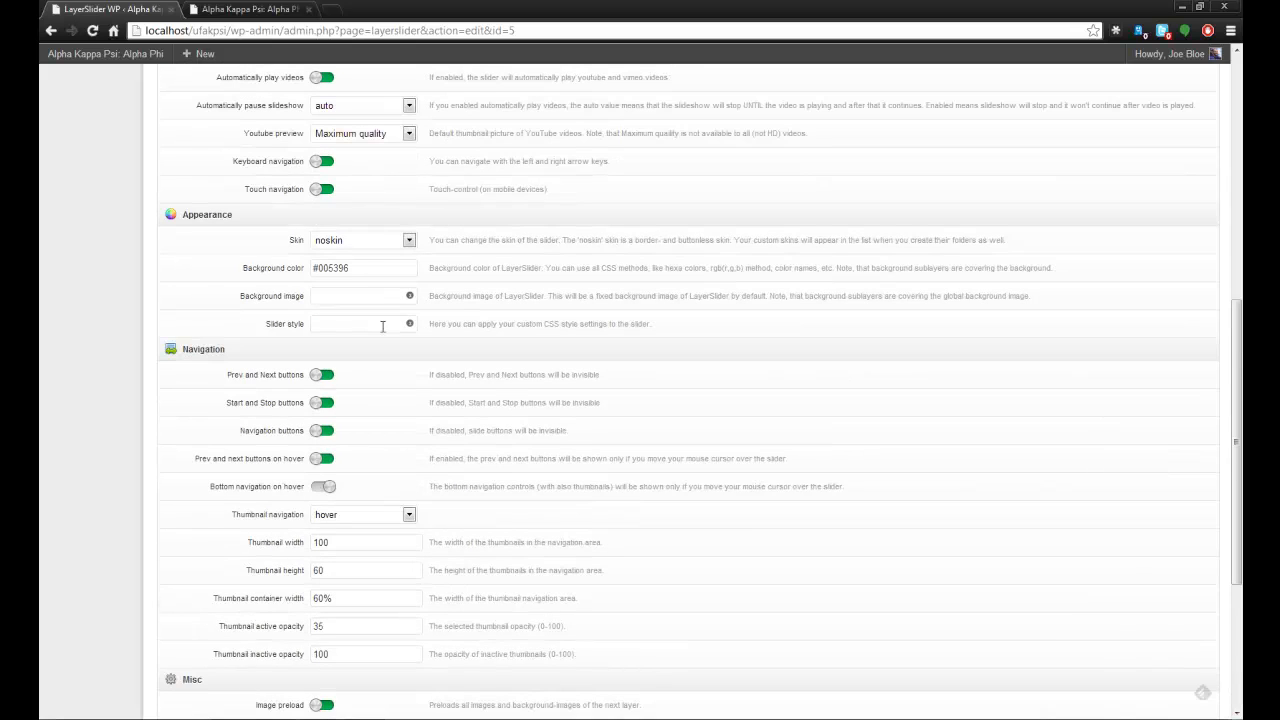
left_click(366, 274)
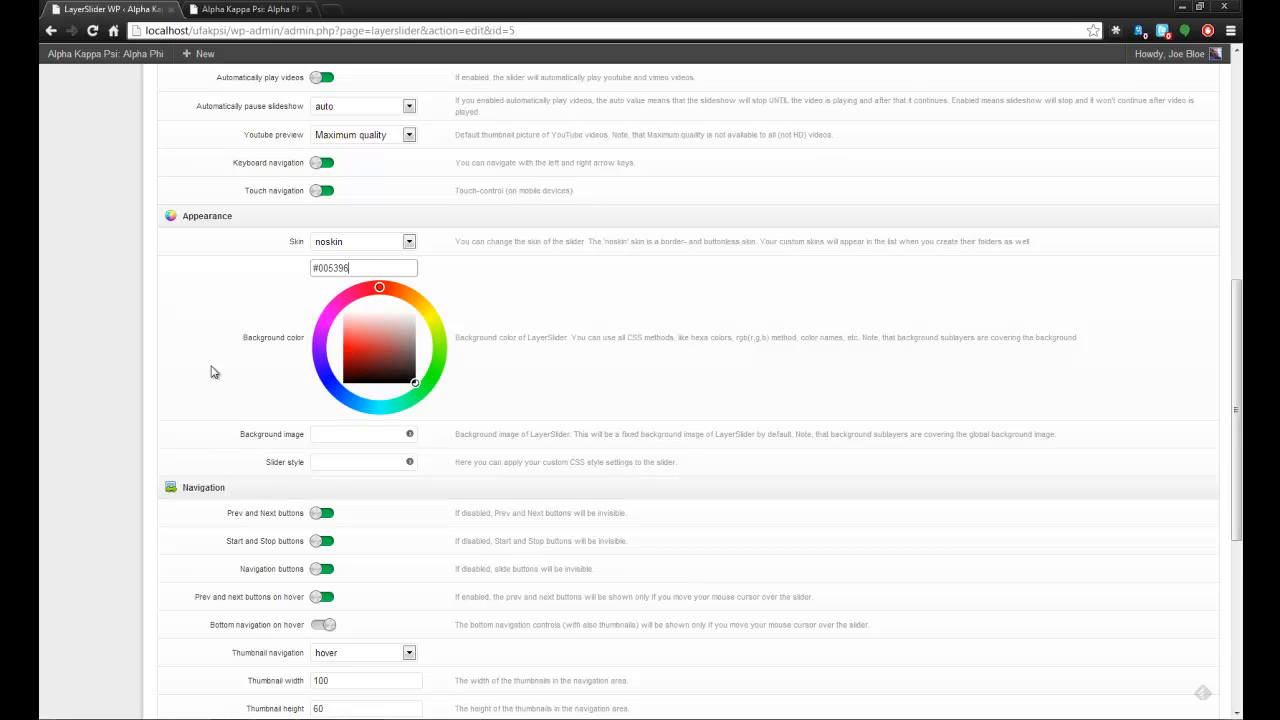
Return to the layers and examine the Picture sublayer's custom styles, then its basic image settings.
scroll(216, 512, "up", 6)
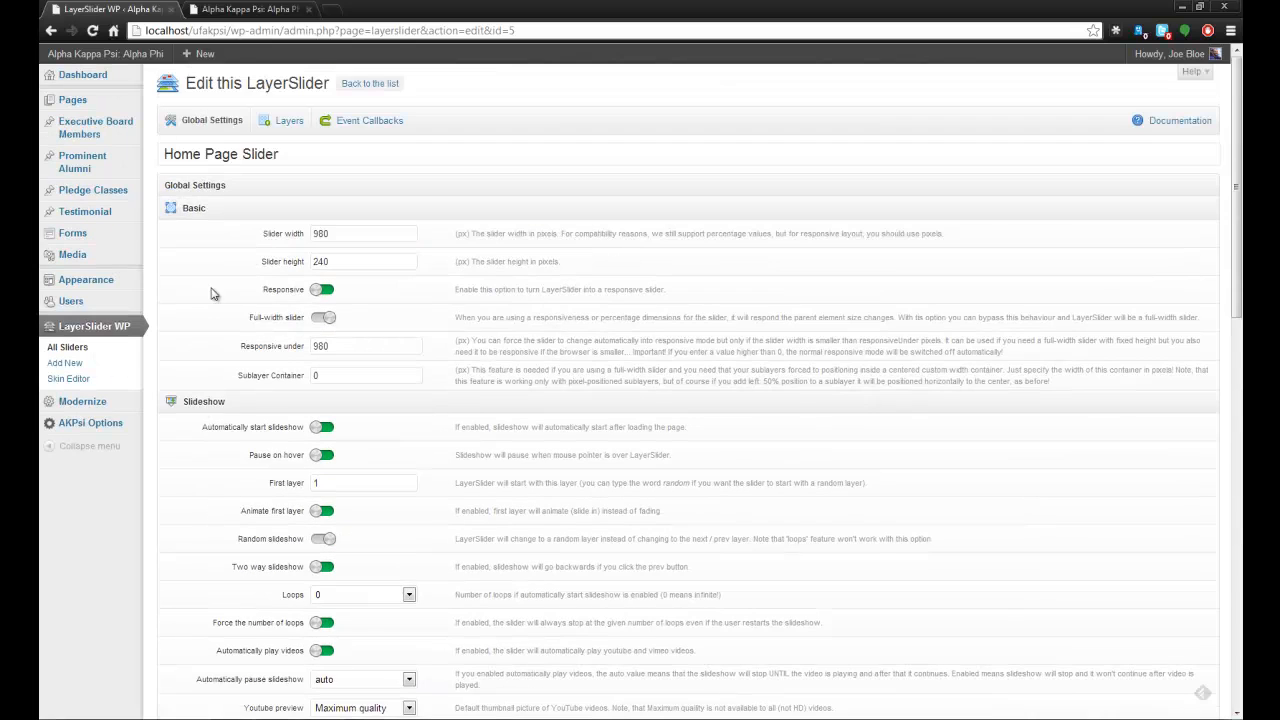
left_click(287, 121)
scroll(678, 435, "down", 1)
scroll(678, 435, "down", 1)
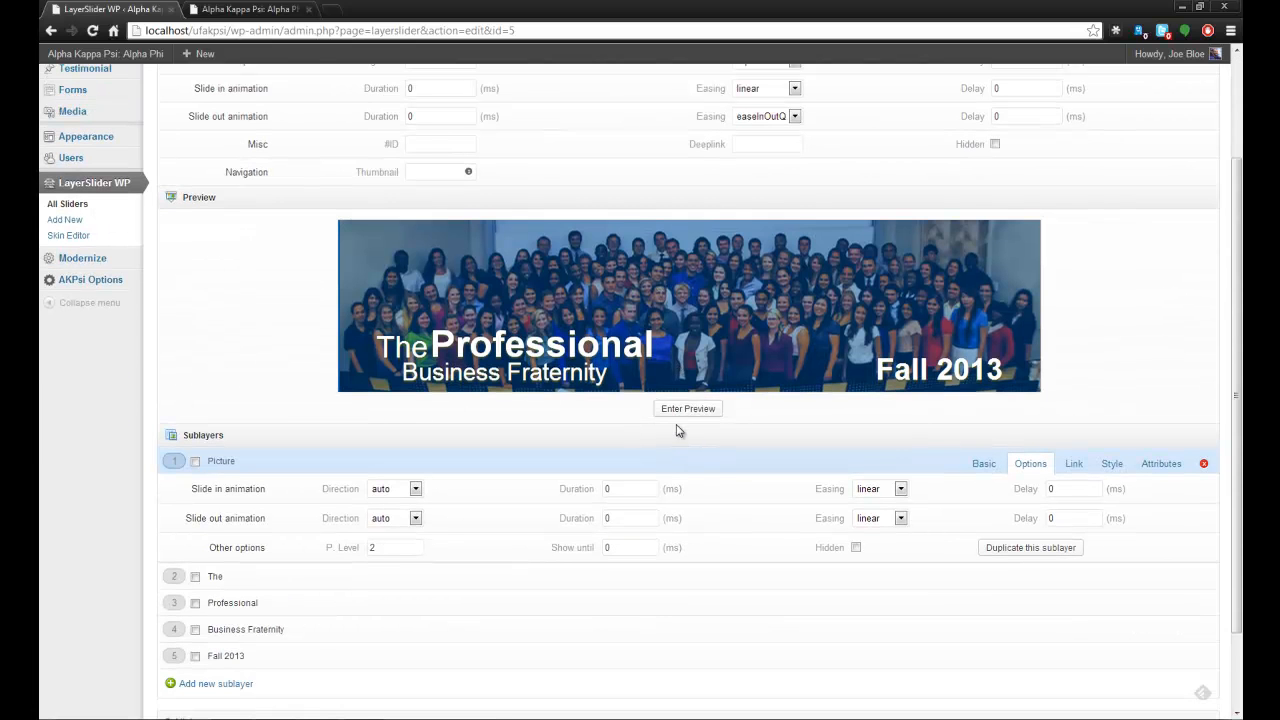
left_click(1112, 464)
left_click(599, 524)
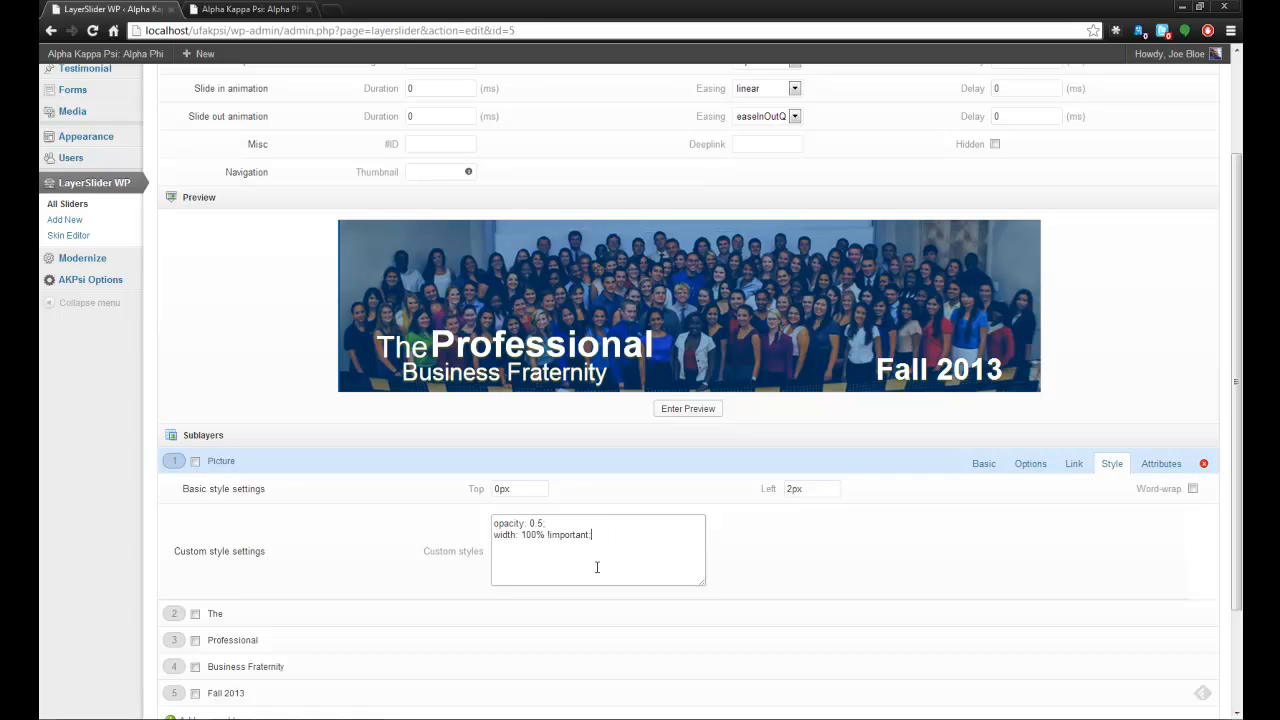
left_click_drag(626, 551, 495, 517)
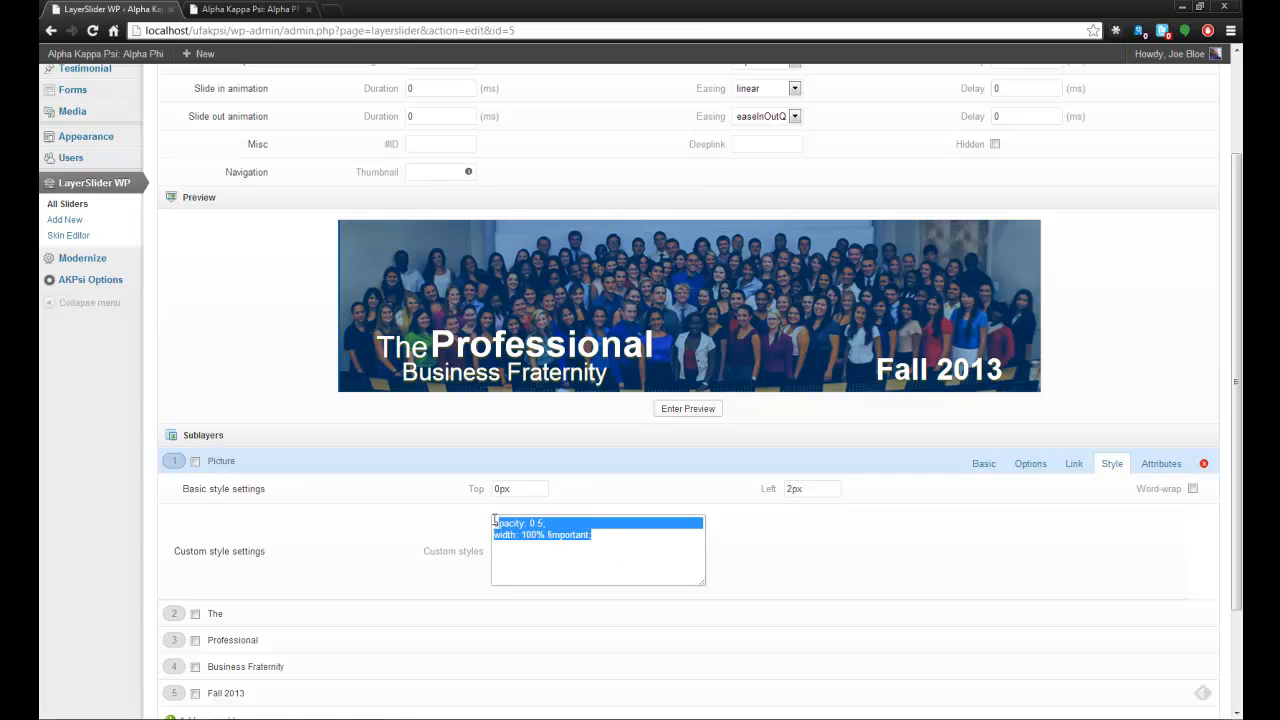
left_click(593, 547)
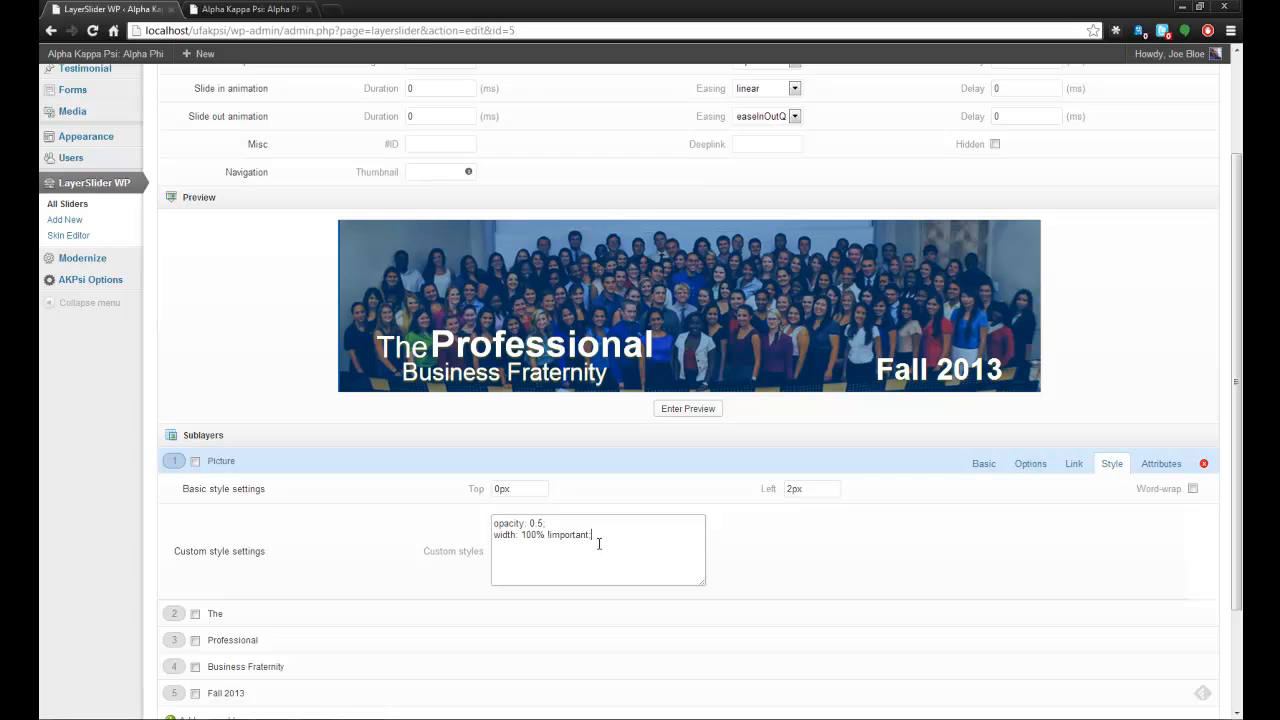
key("ctrl+a")
left_click(583, 554)
left_click(970, 465)
Examine the position and custom font styles of the "The" sublayer.
scroll(664, 528, "down", 2)
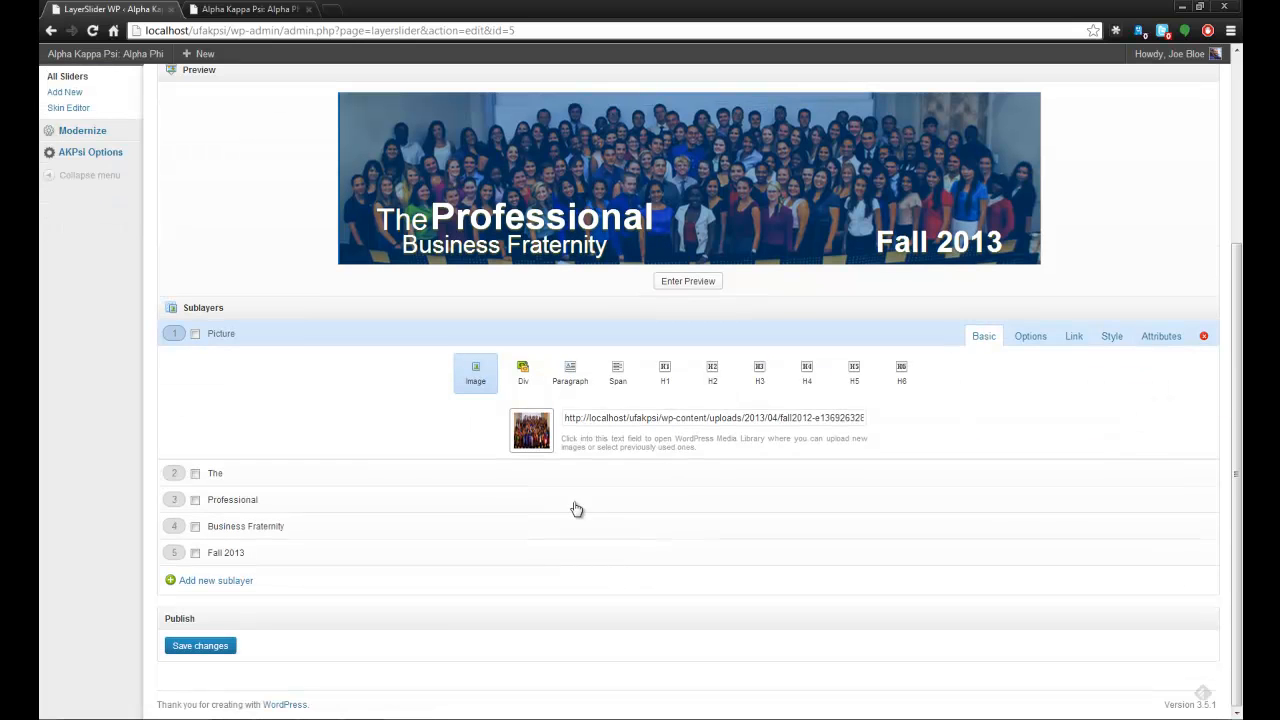
left_click(528, 480)
left_click(1111, 389)
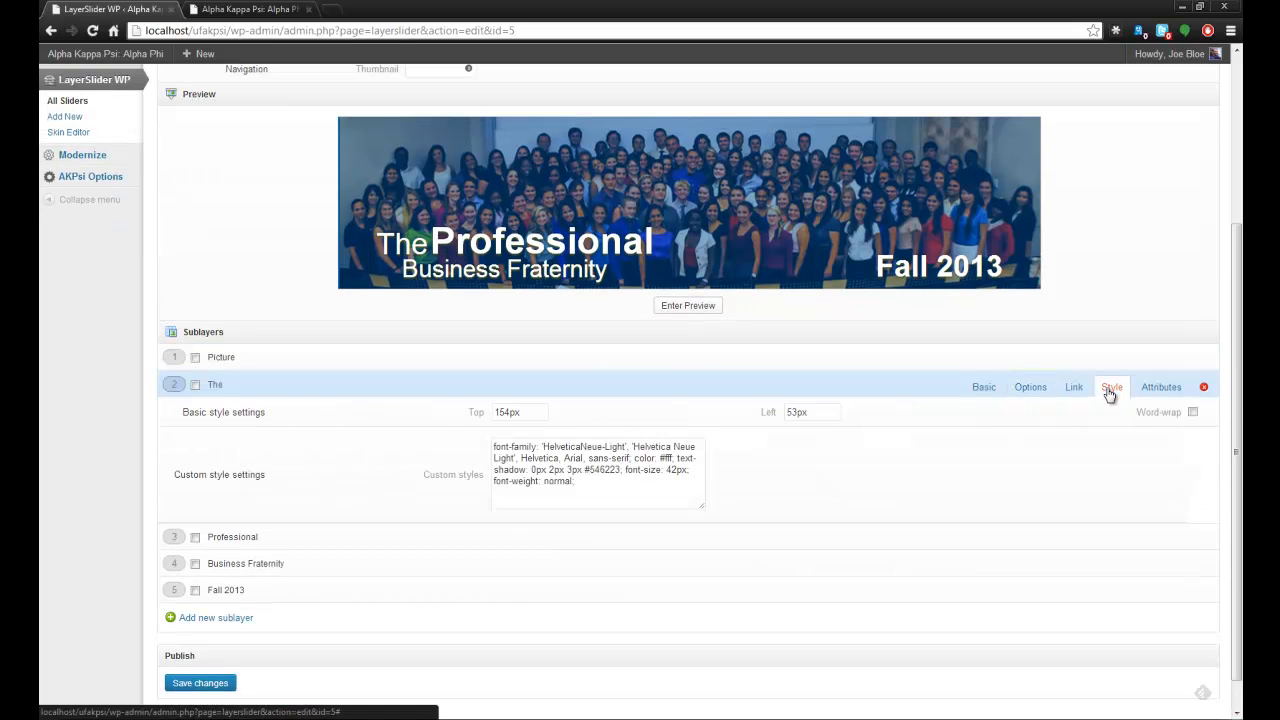
left_click_drag(598, 488, 486, 445)
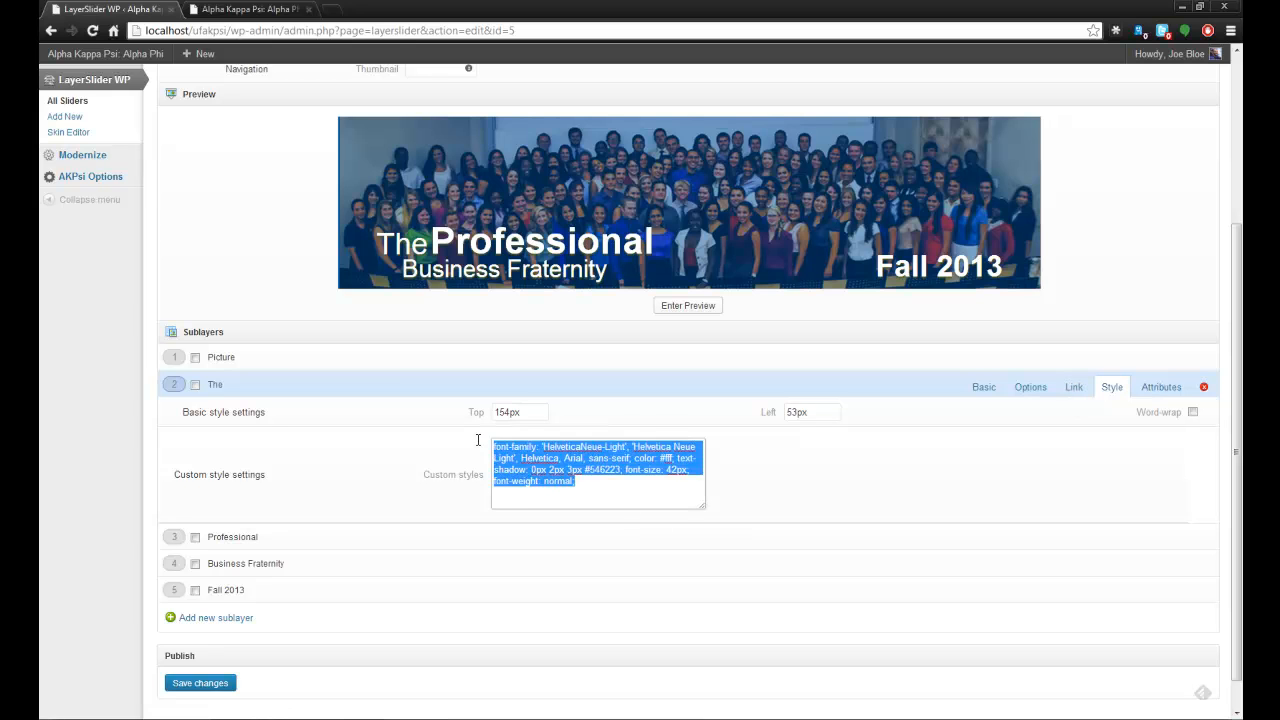
left_click(595, 504)
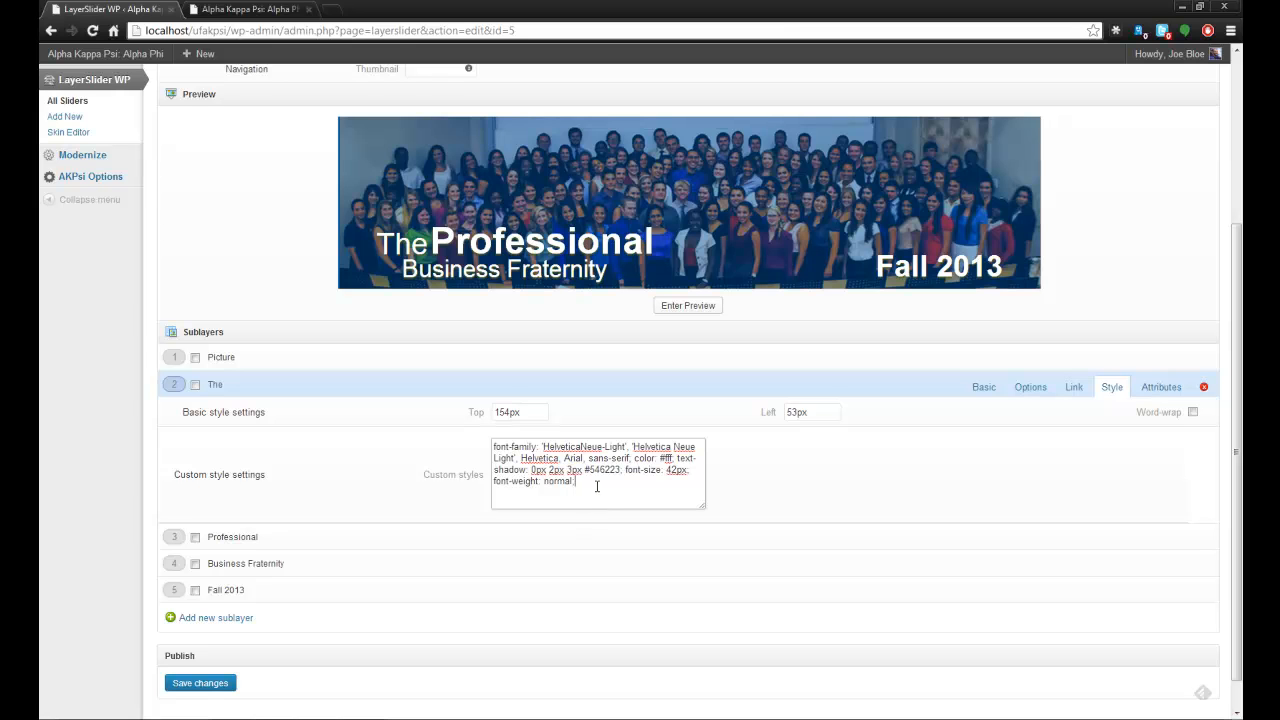
left_click(600, 545)
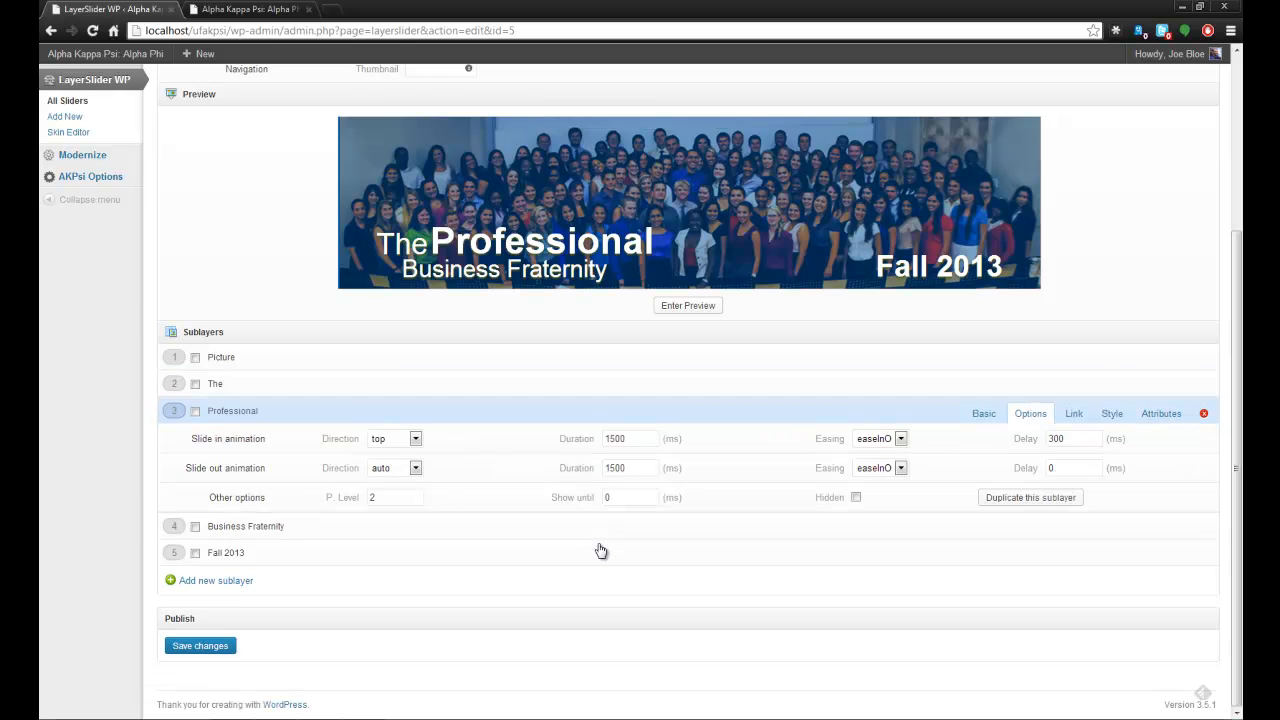
left_click(518, 384)
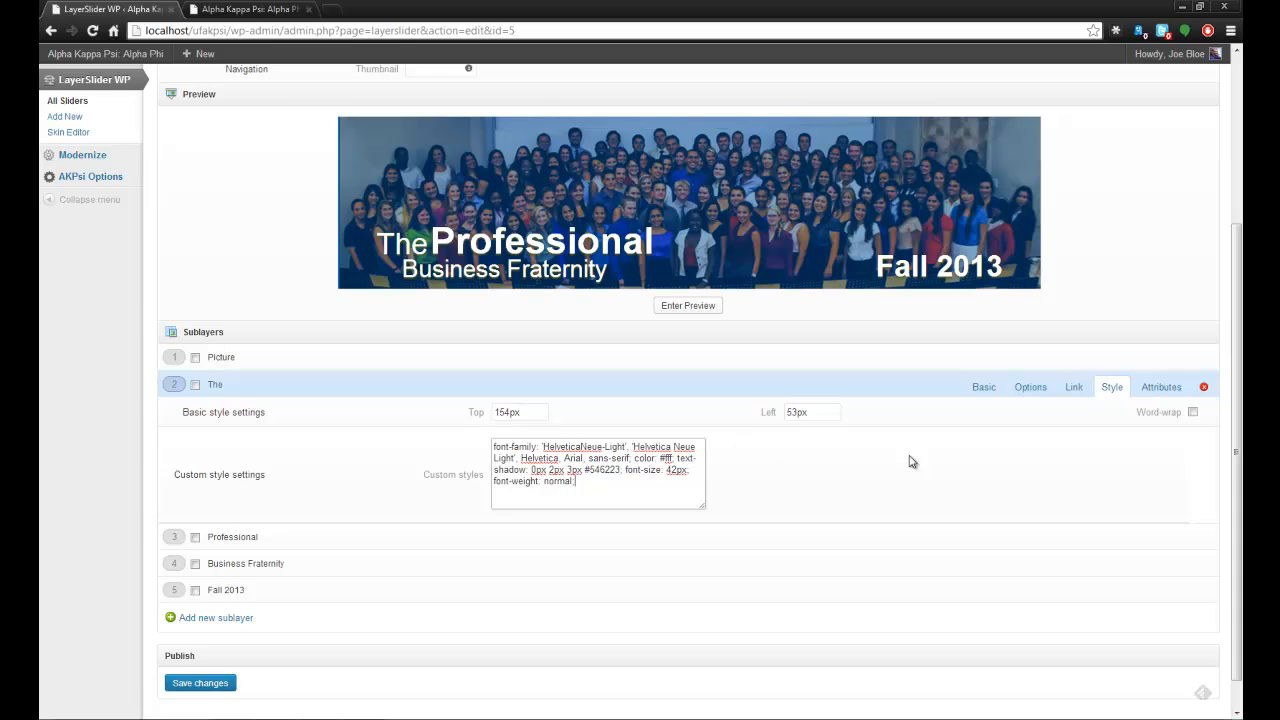
Examine the slide-in direction, duration and easing options of the "The" sublayer.
left_click(1030, 387)
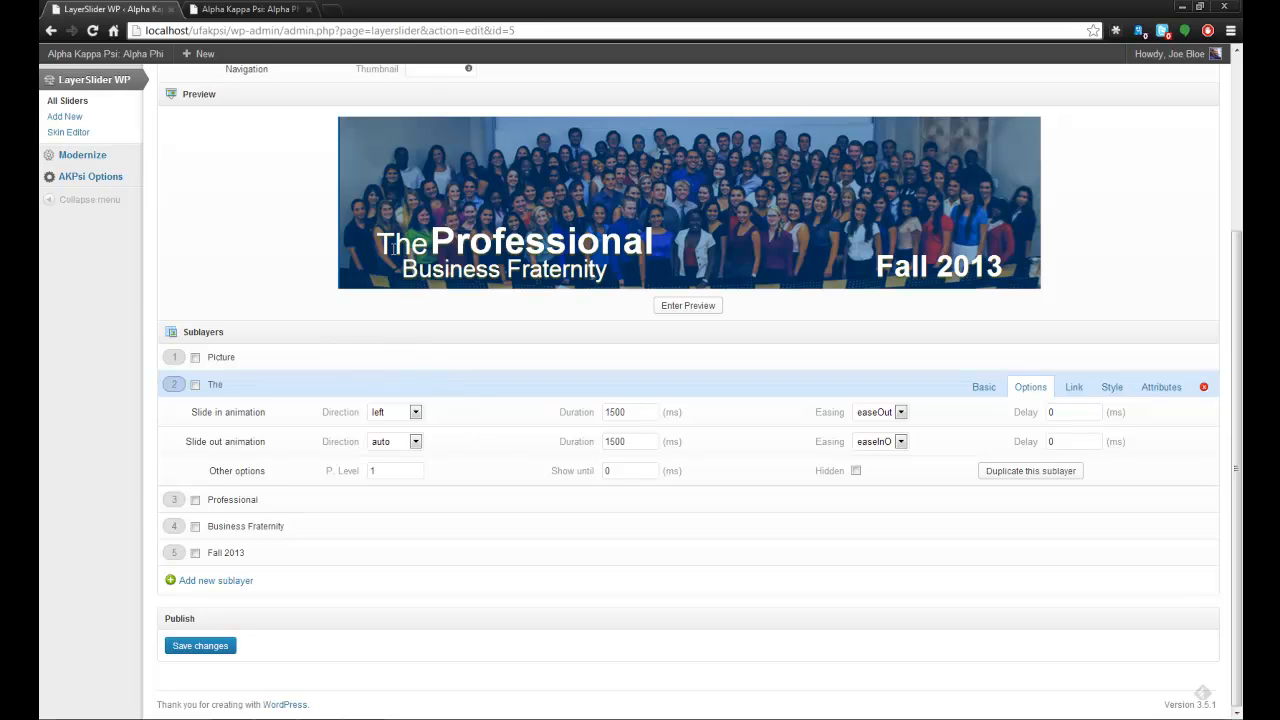
left_click(393, 418)
left_click(625, 416)
left_click_drag(628, 416, 552, 416)
left_click(880, 415)
Compare the slide-in delays of the Professional, Business Fraternity and Fall 2013 sublayers.
left_click(345, 502)
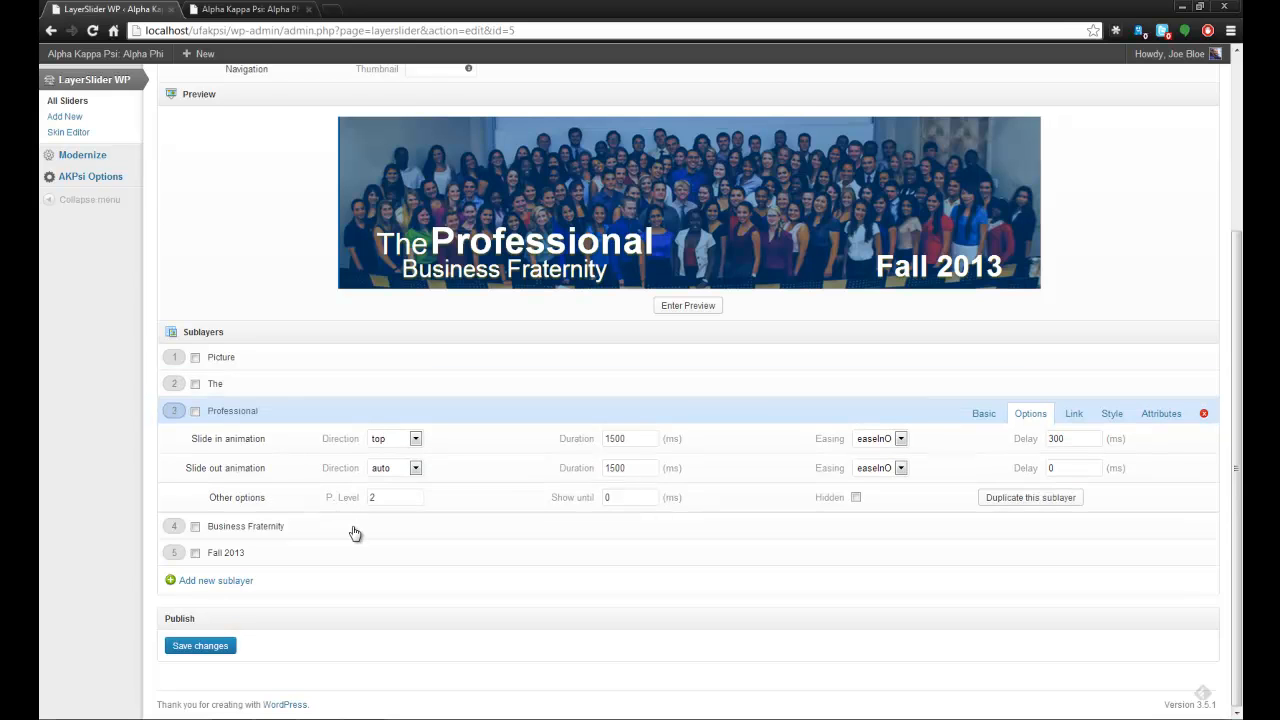
left_click(640, 439)
left_click(1082, 444)
left_click(707, 530)
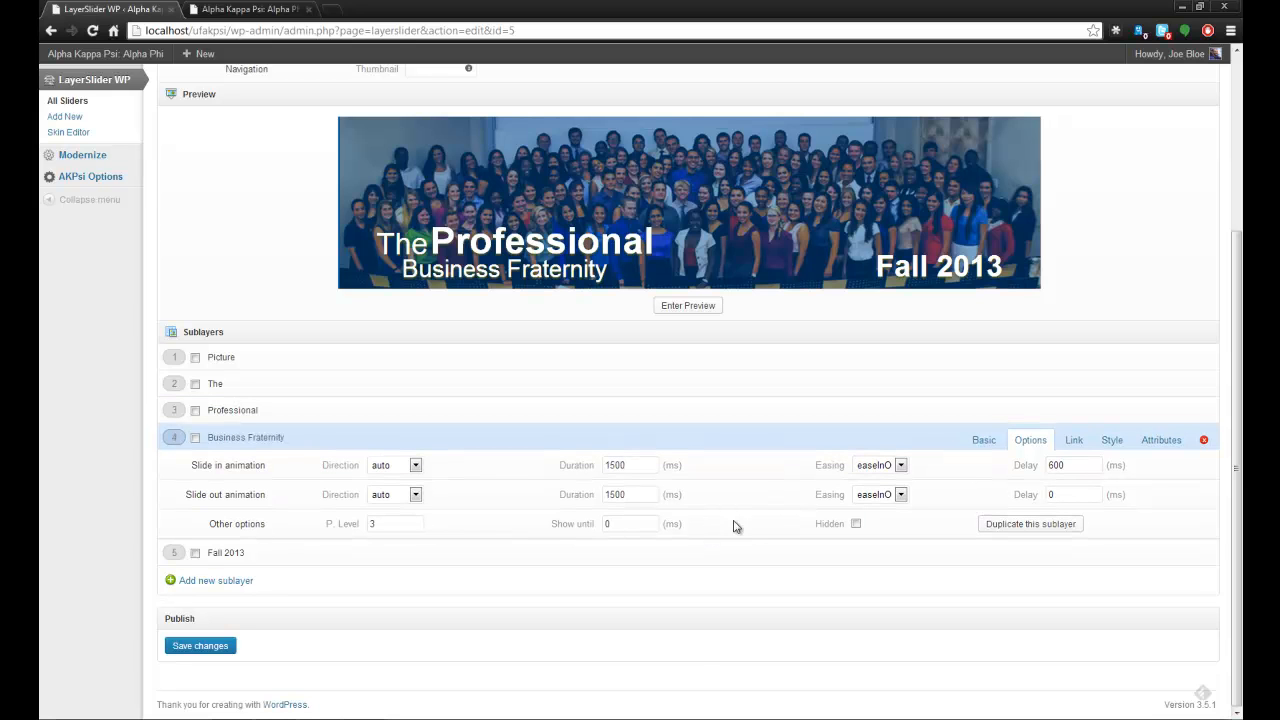
left_click_drag(1079, 468, 1029, 468)
left_click(603, 561)
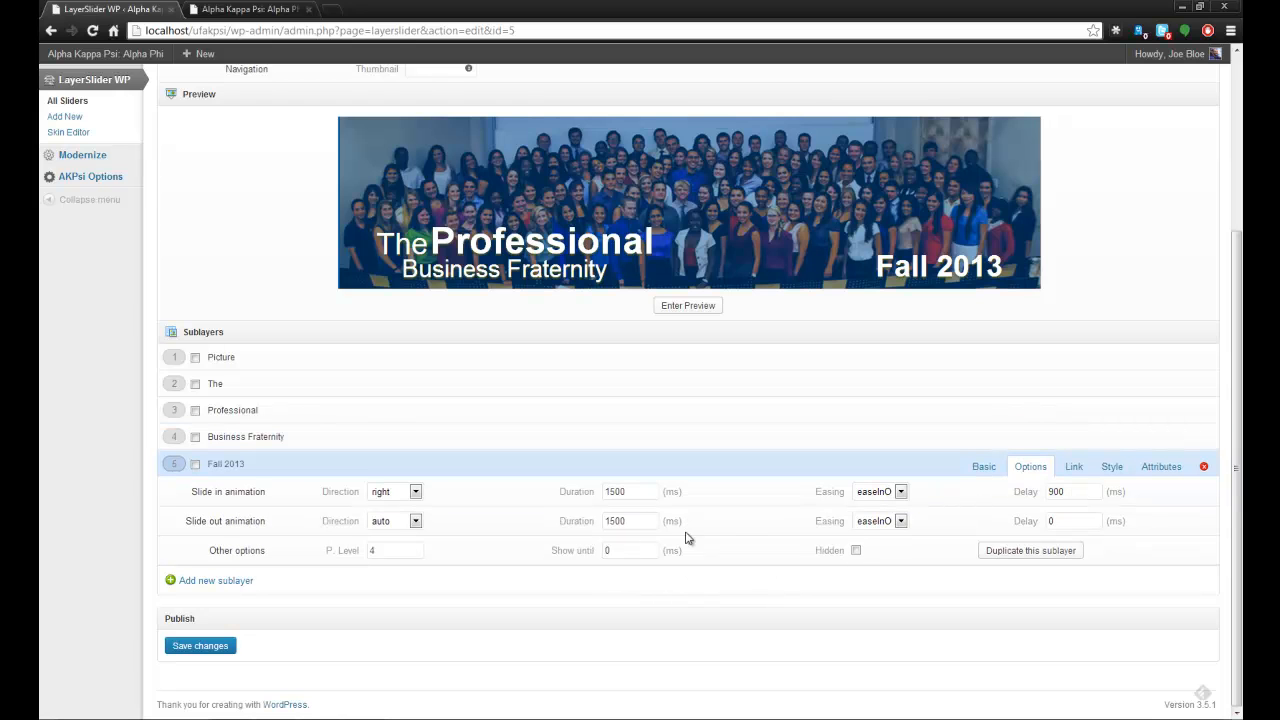
double_click(1052, 495)
Play the slider's animation in preview mode.
left_click(688, 306)
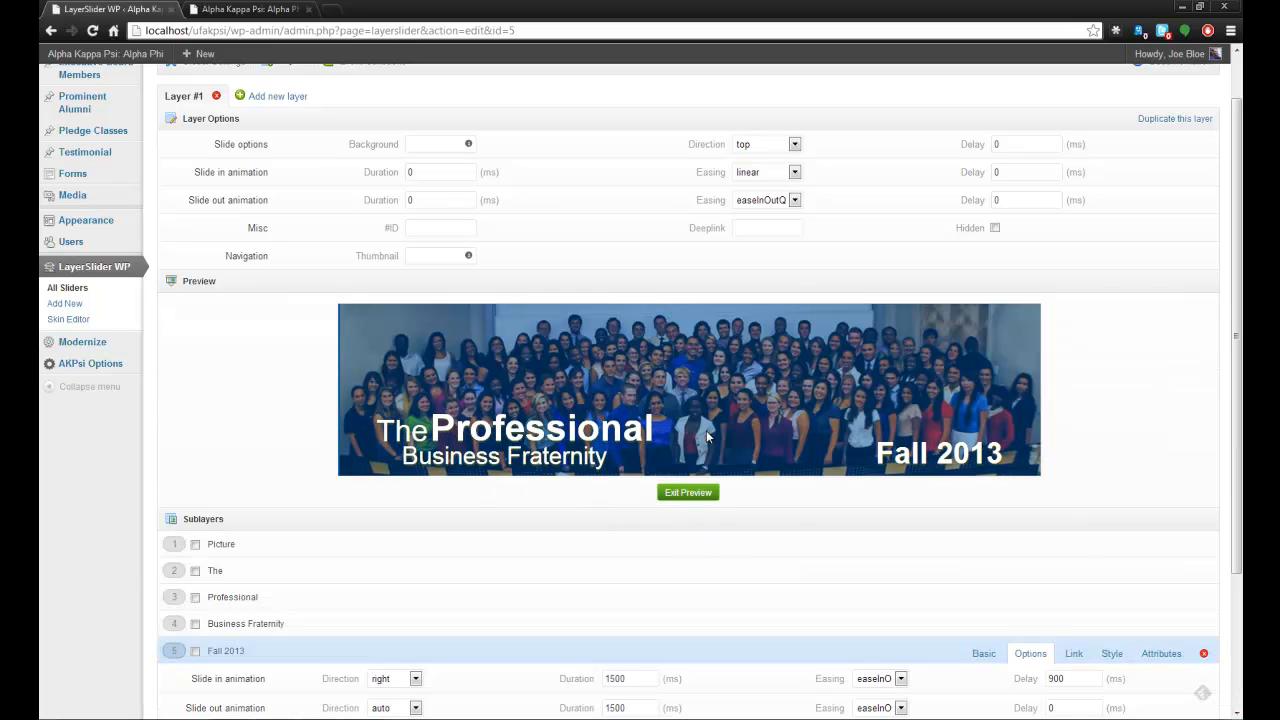
scroll(726, 537, "down", 1)
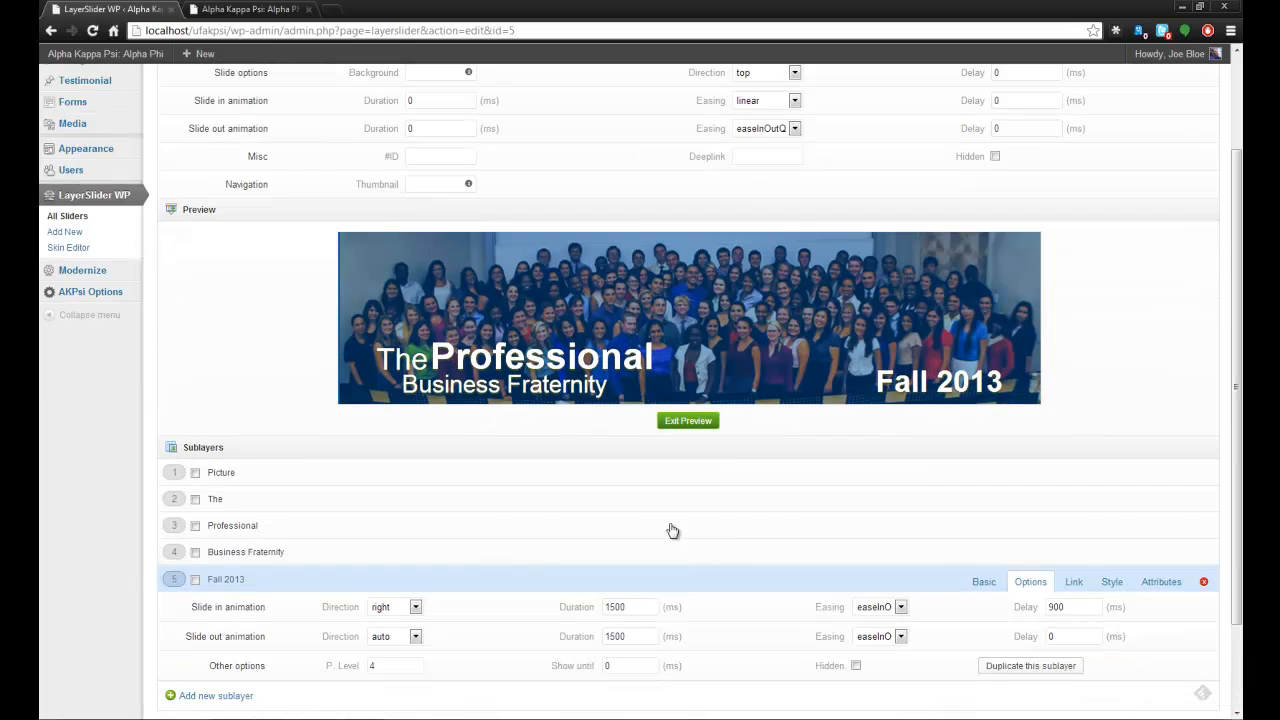
Examine the slide-in and slide-out animation options of the Picture sublayer and exit the preview mode.
left_click(416, 477)
left_click(1031, 480)
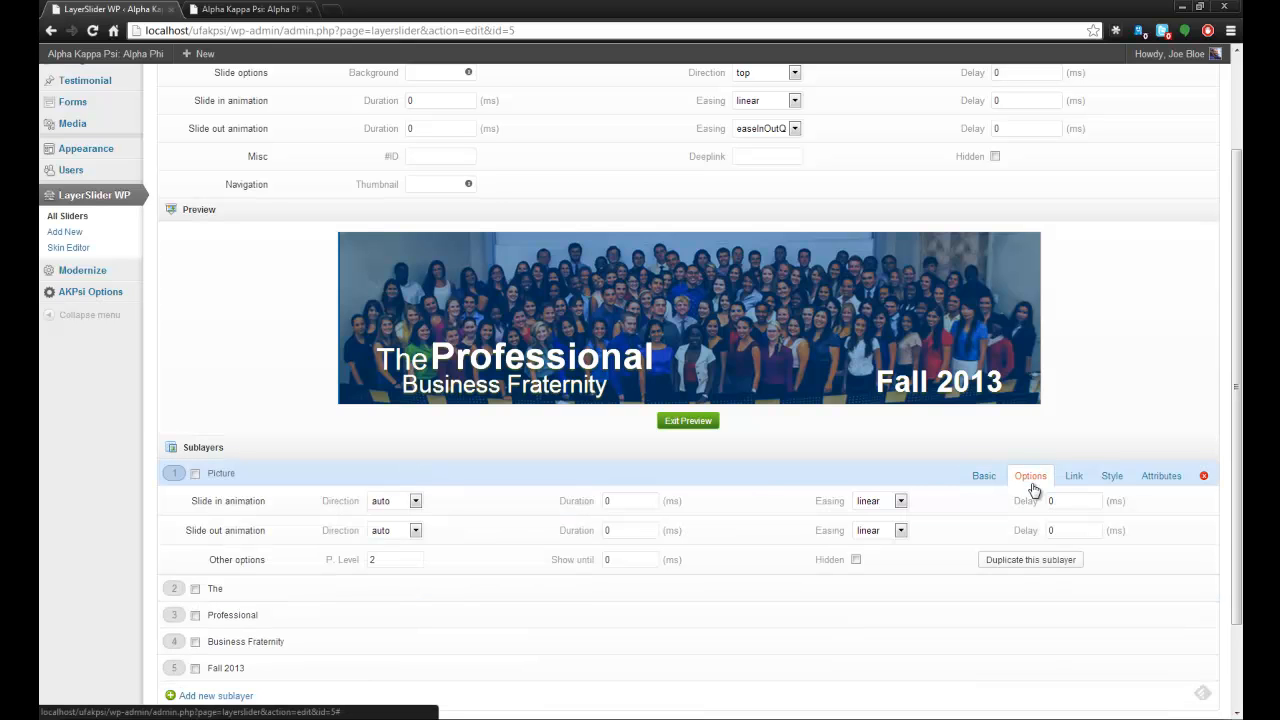
left_click(641, 498)
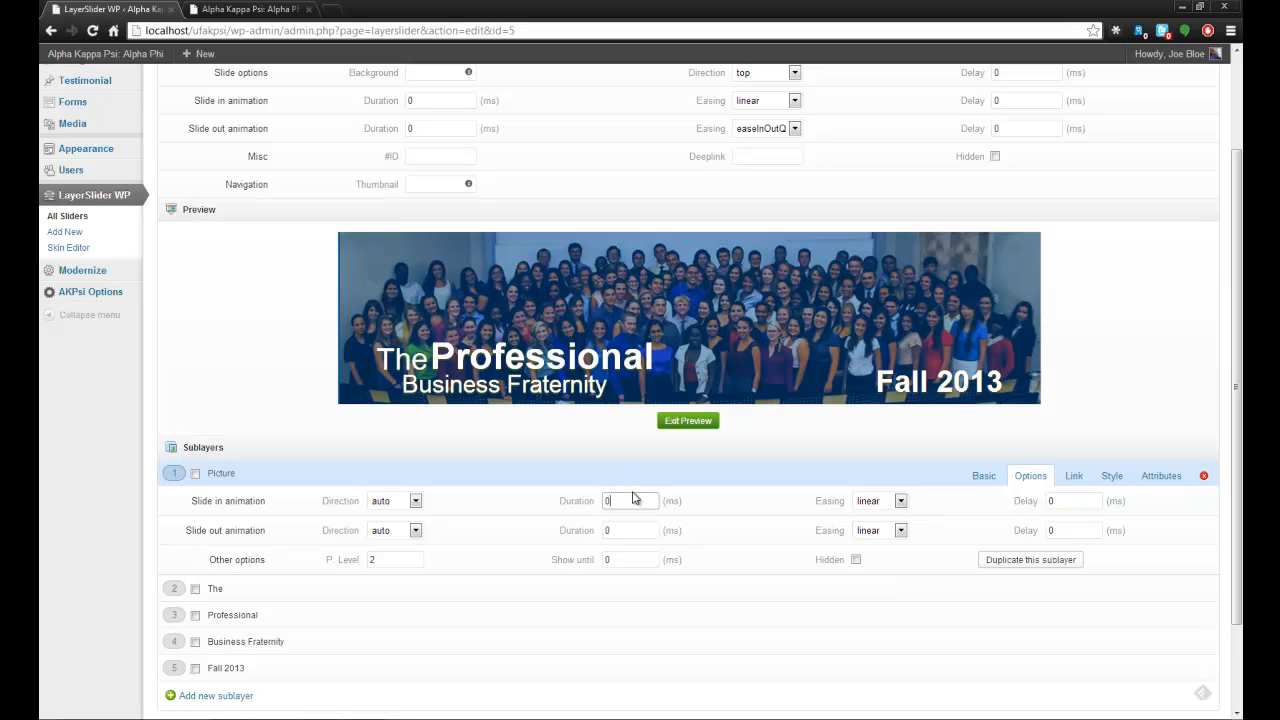
left_click(690, 421)
left_click(637, 501)
scroll(660, 517, "down", 2)
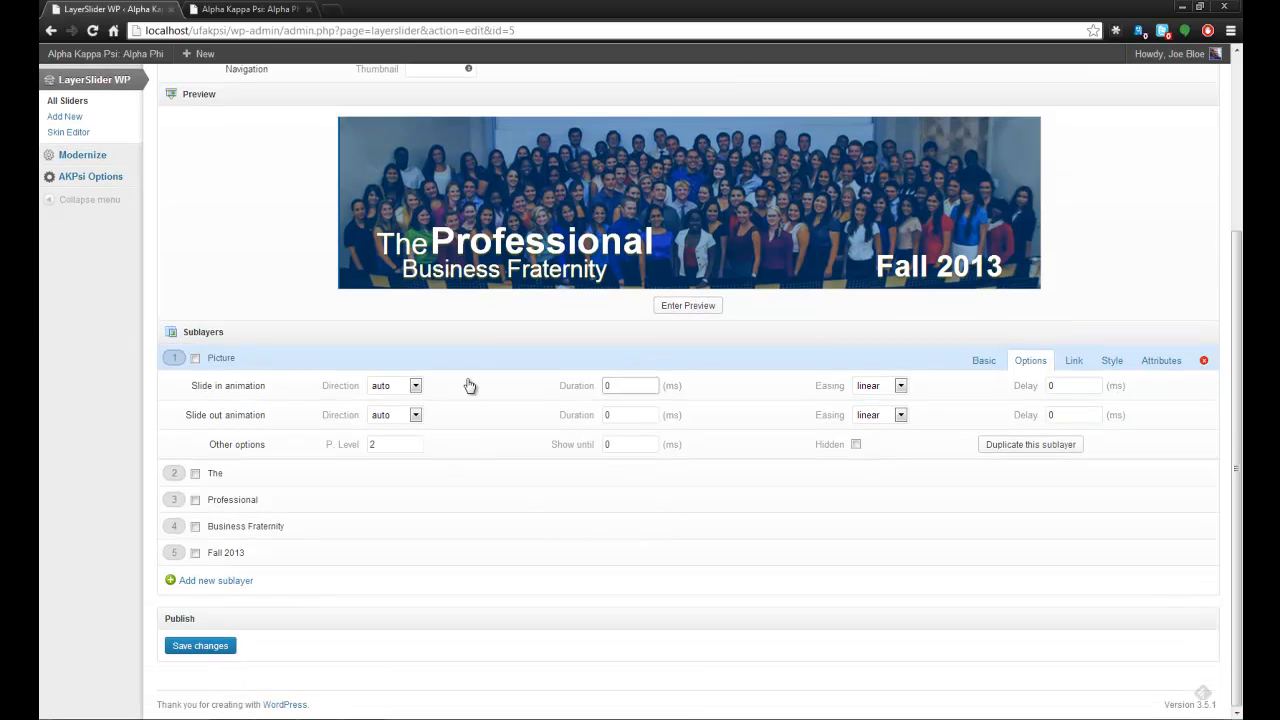
Examine the custom HTML content of the "Professional" and "The" sublayers.
left_click(477, 242)
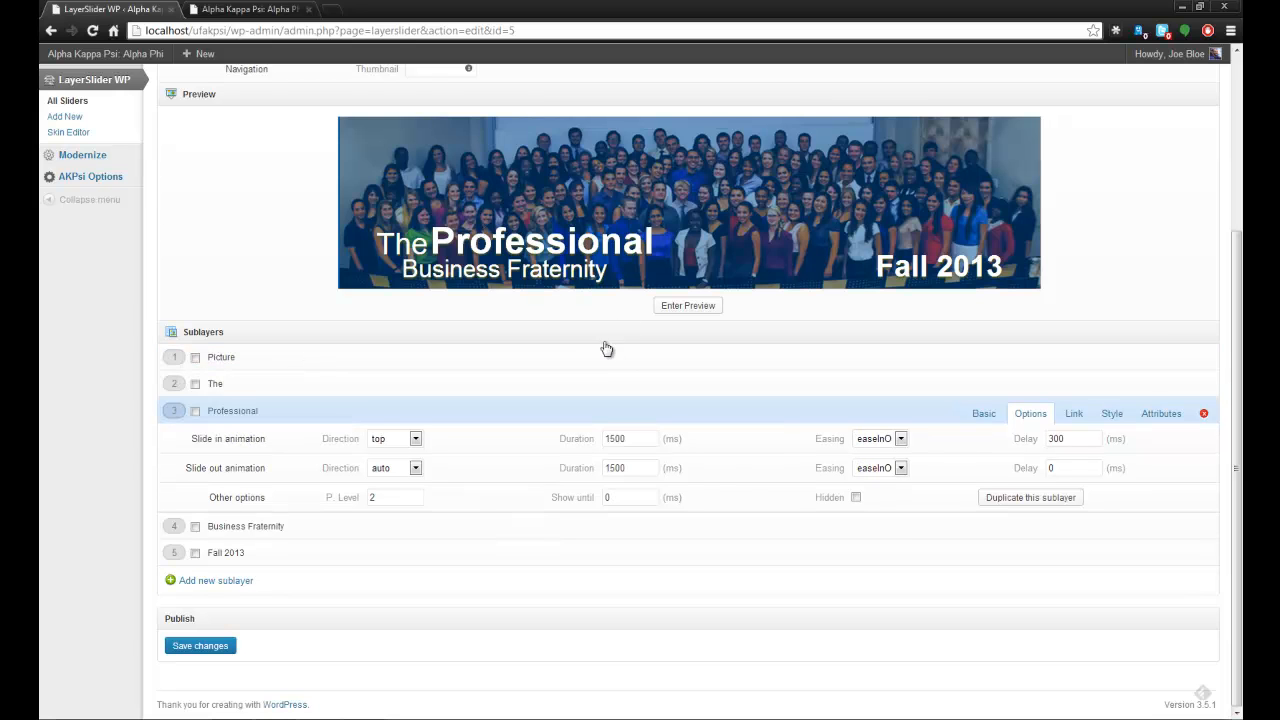
left_click(983, 416)
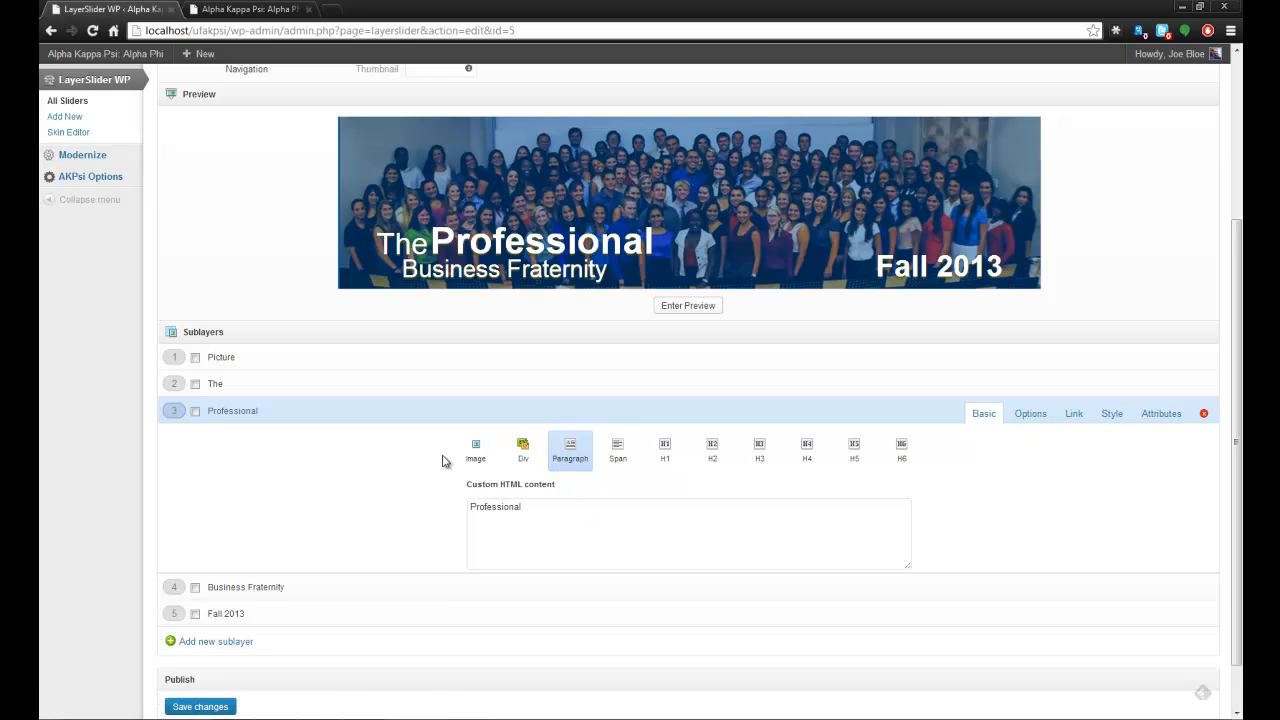
left_click(554, 389)
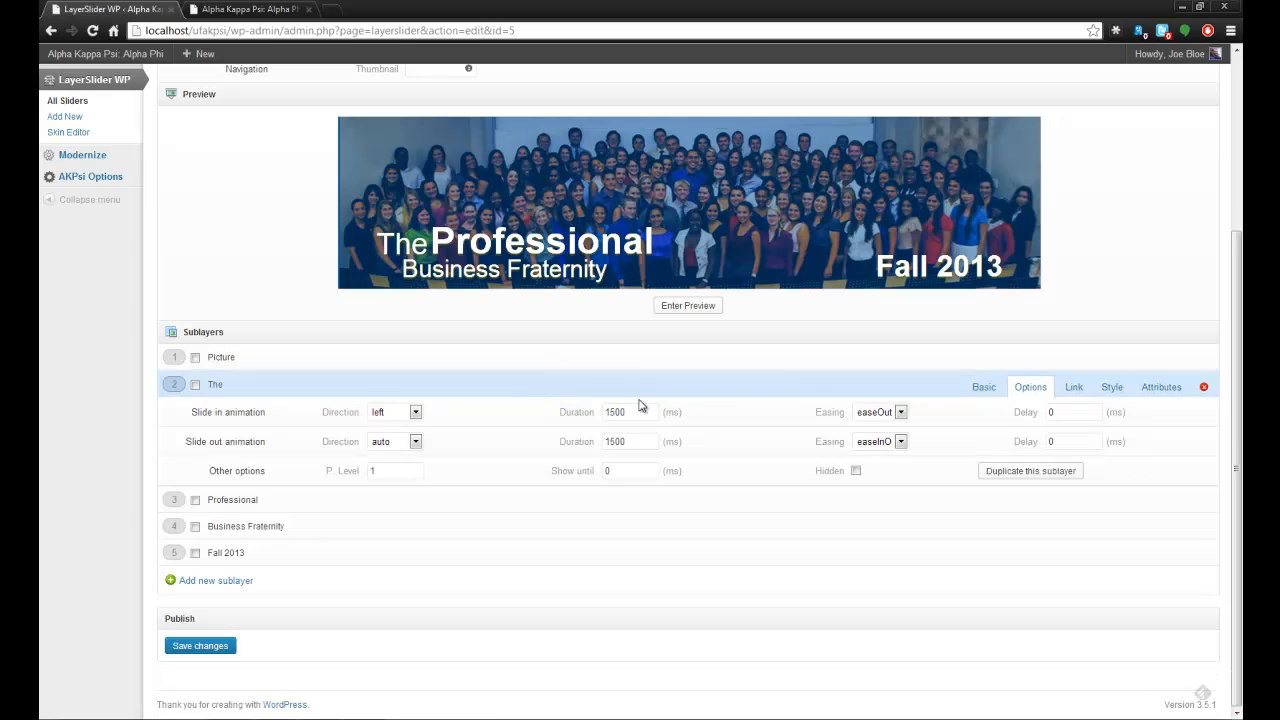
scroll(900, 430, "up", 1)
scroll(540, 516, "down", 2)
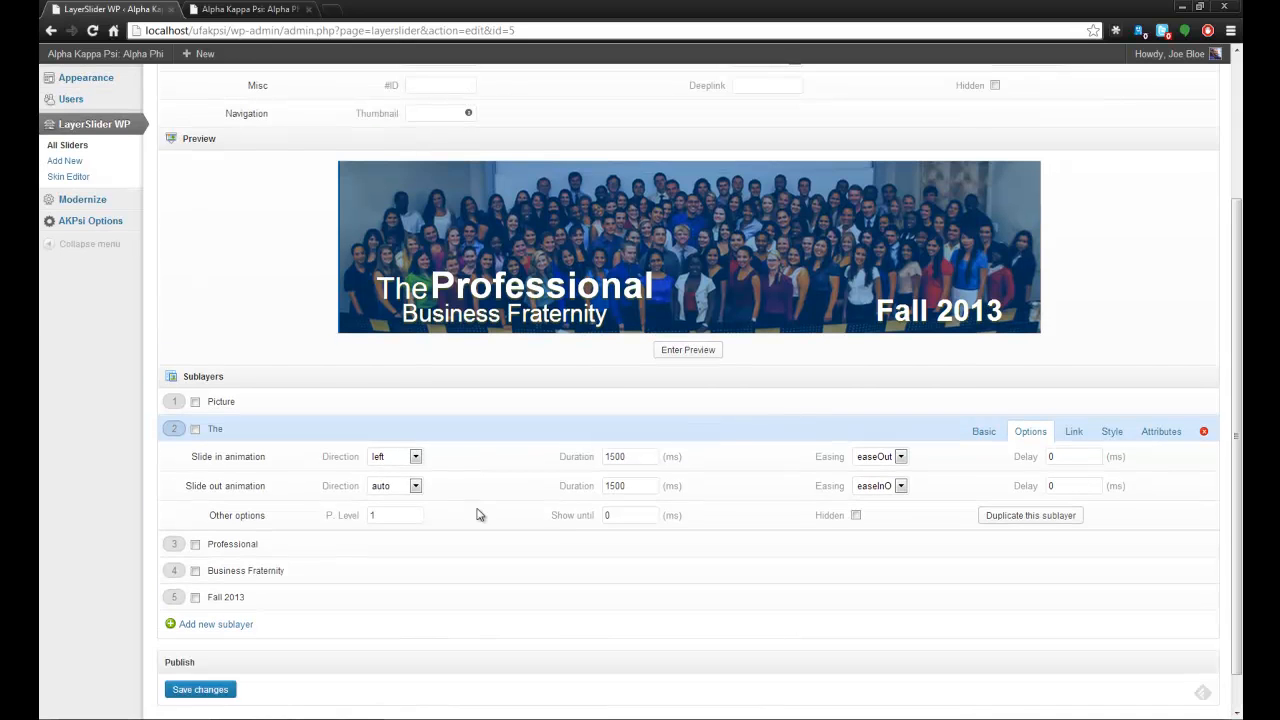
left_click(984, 389)
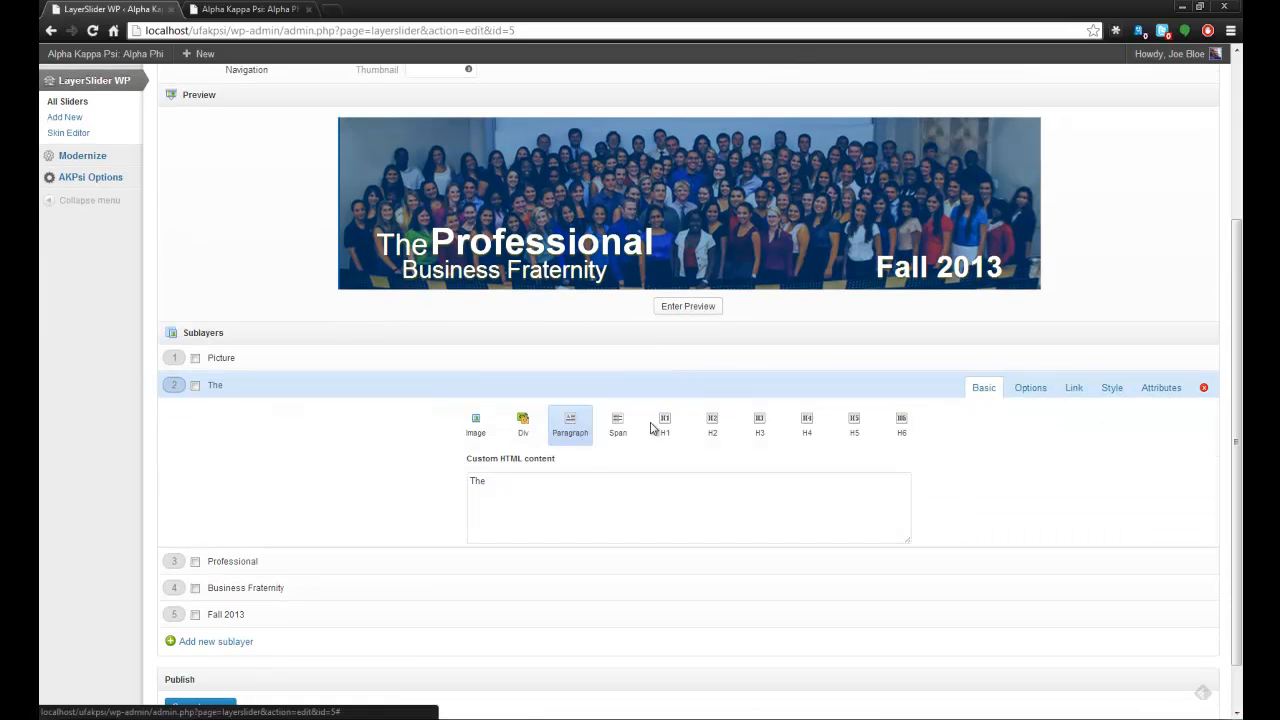
left_click_drag(492, 482, 462, 485)
scroll(552, 495, "down", 1)
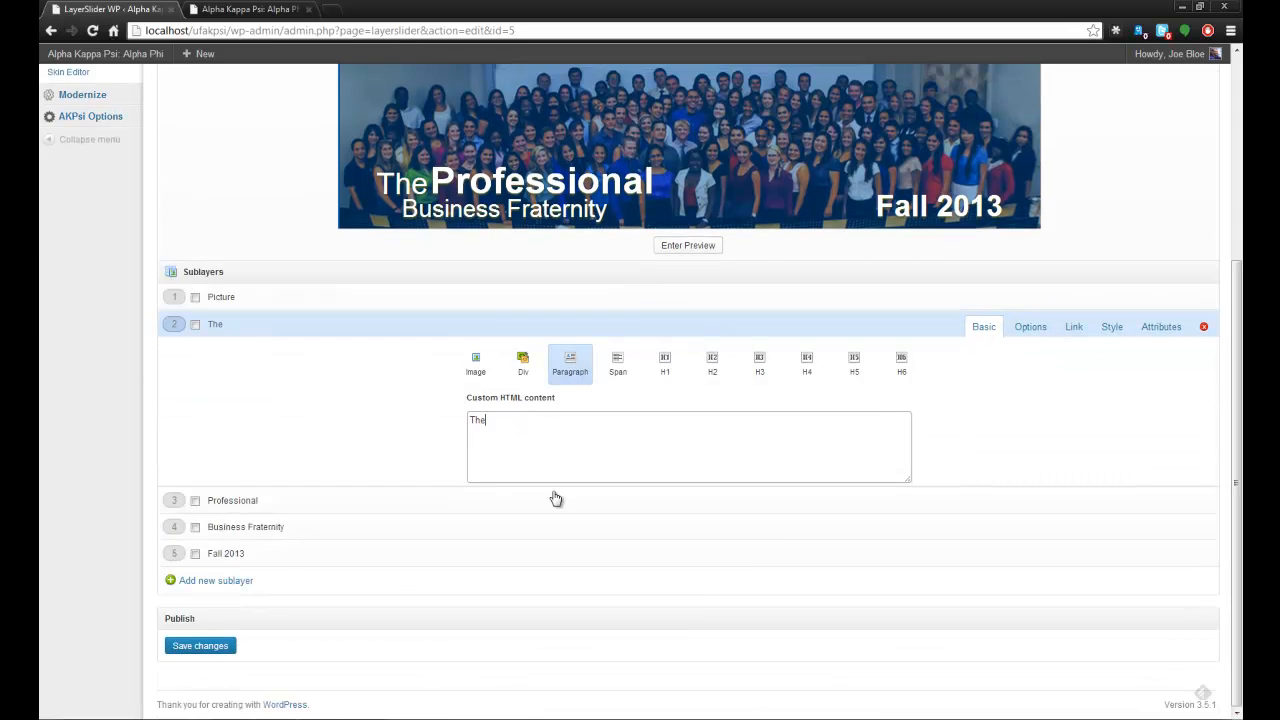
Examine the custom HTML content of the "Business Fraternity" sublayer.
left_click(472, 528)
left_click(984, 440)
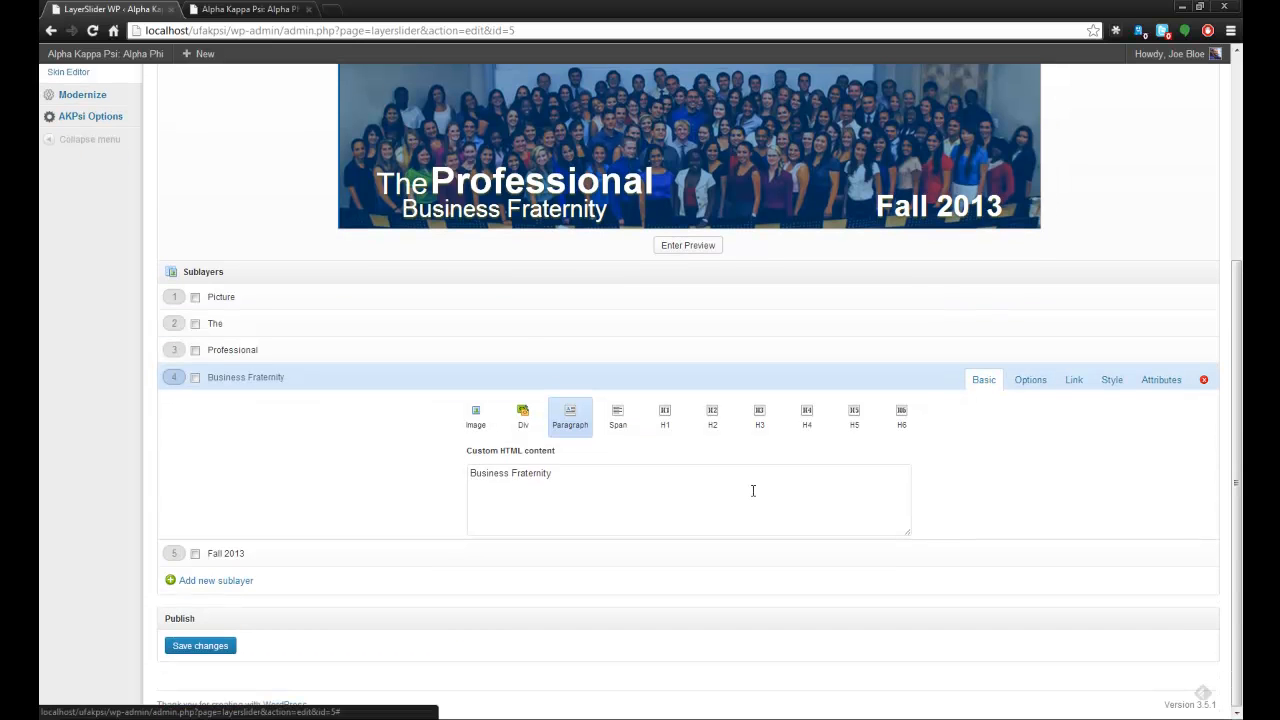
left_click_drag(560, 478, 458, 479)
left_click(600, 478)
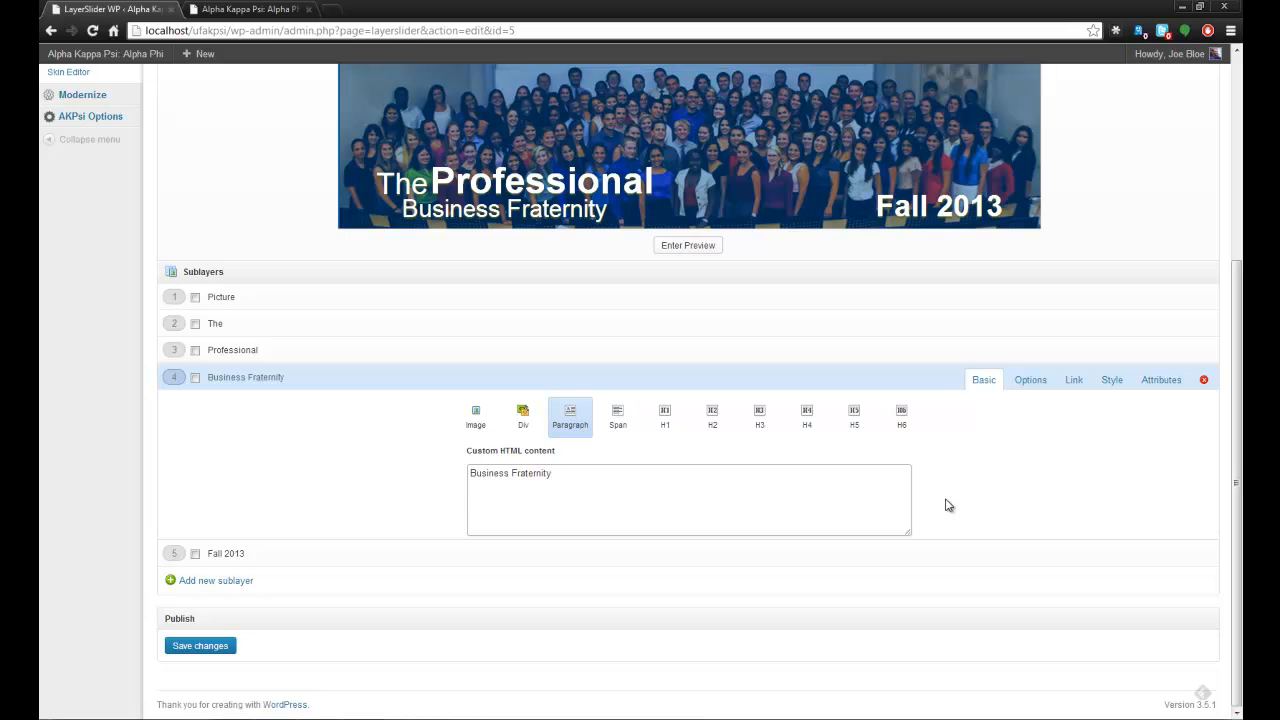
Open the LayerSlider 3 demo slider from the list of all sliders, play its animation in preview mode and exit the preview.
scroll(872, 480, "up", 1)
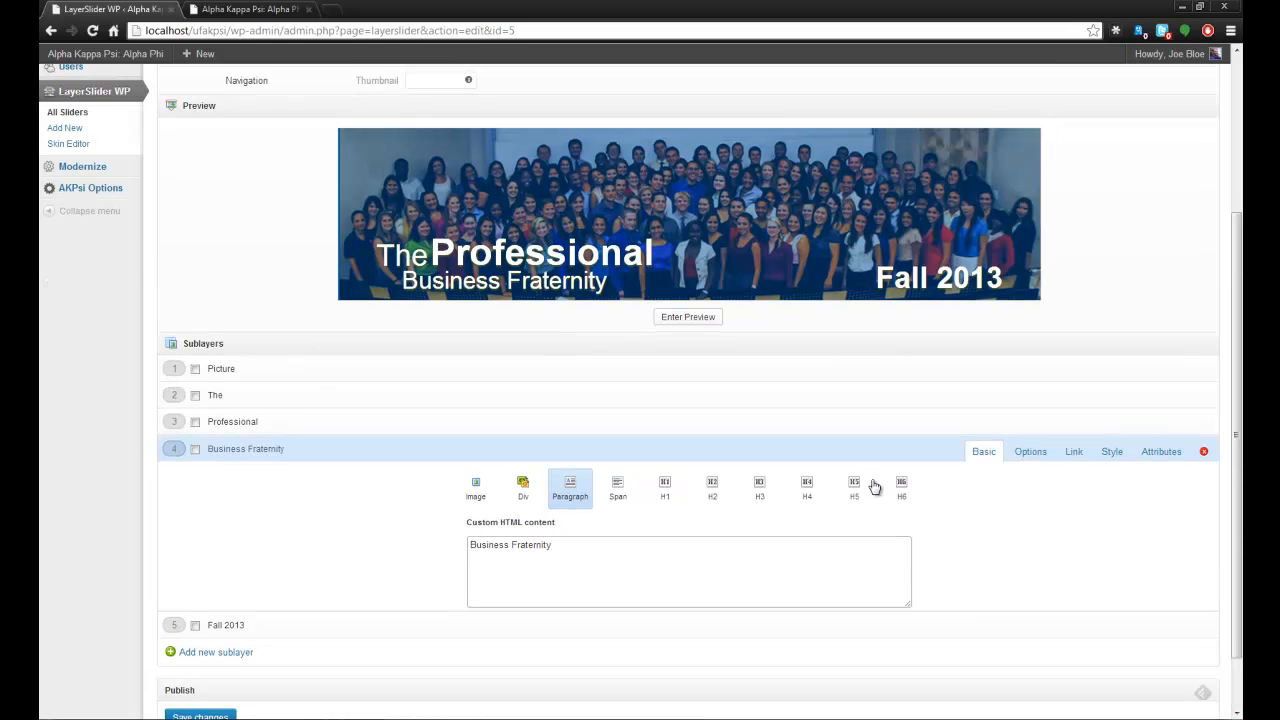
scroll(874, 486, "up", 2)
scroll(876, 488, "up", 1)
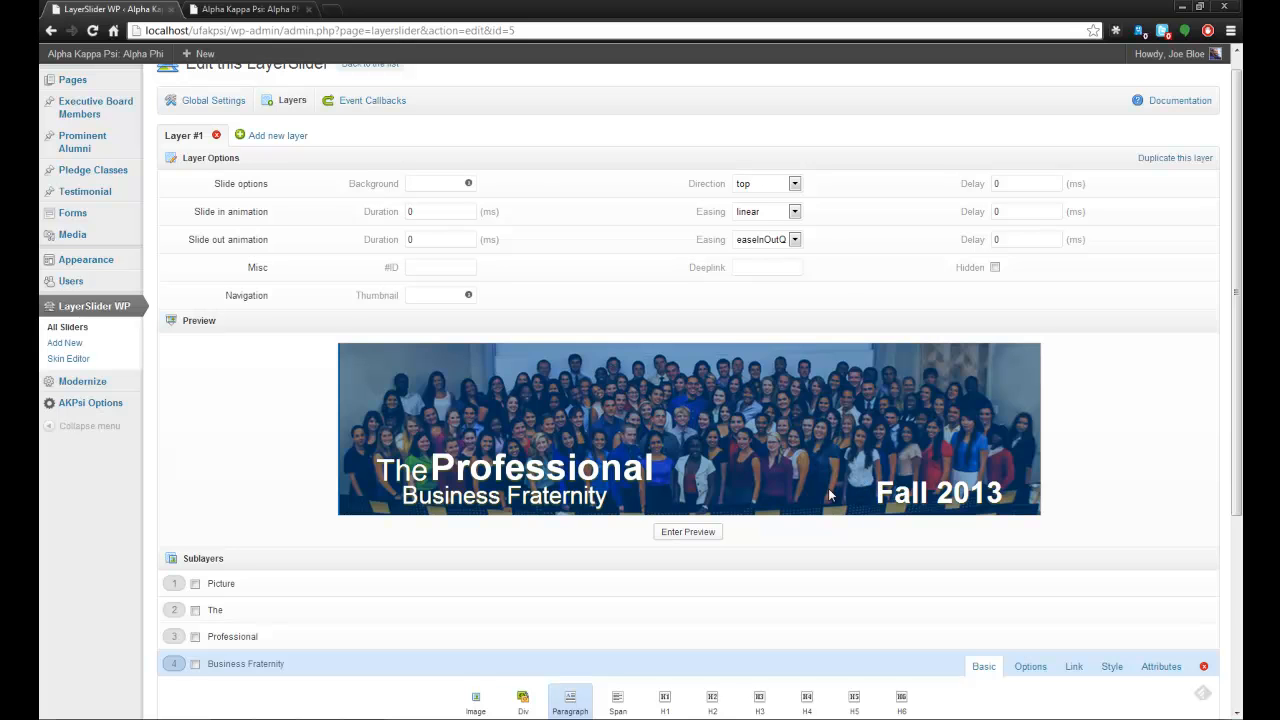
scroll(800, 497, "down", 4)
scroll(300, 565, "up", 5)
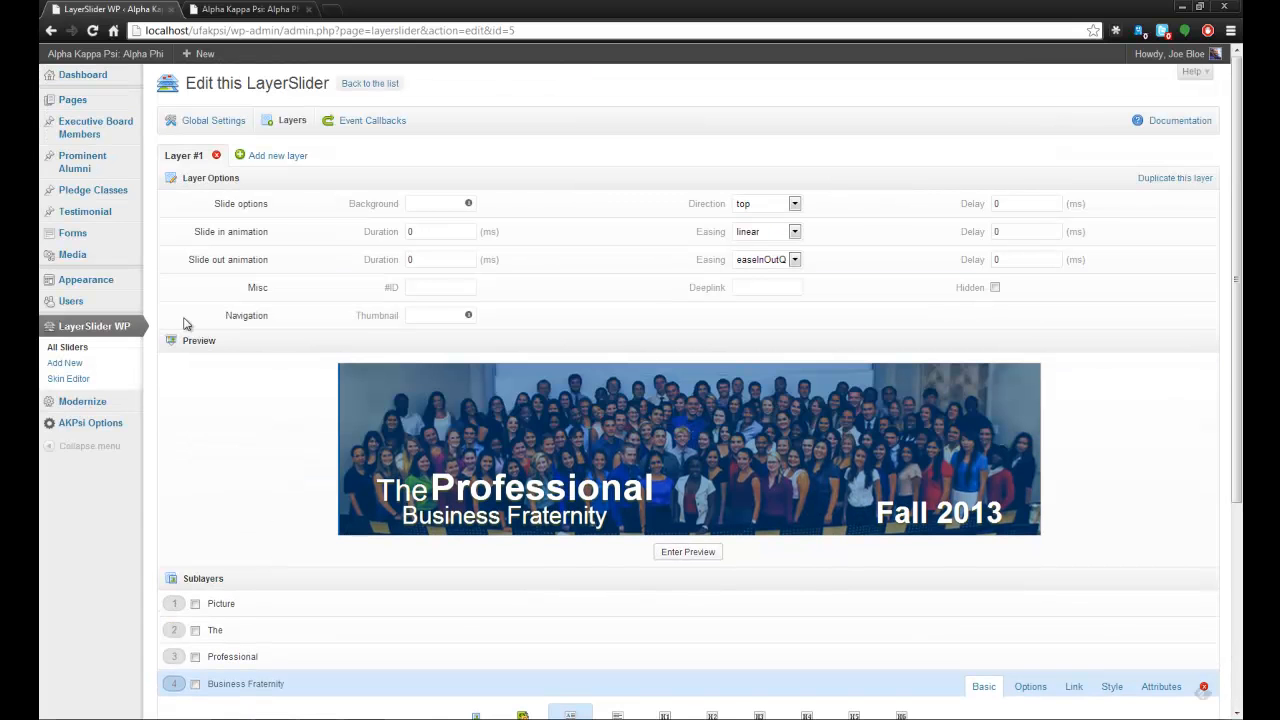
left_click(79, 347)
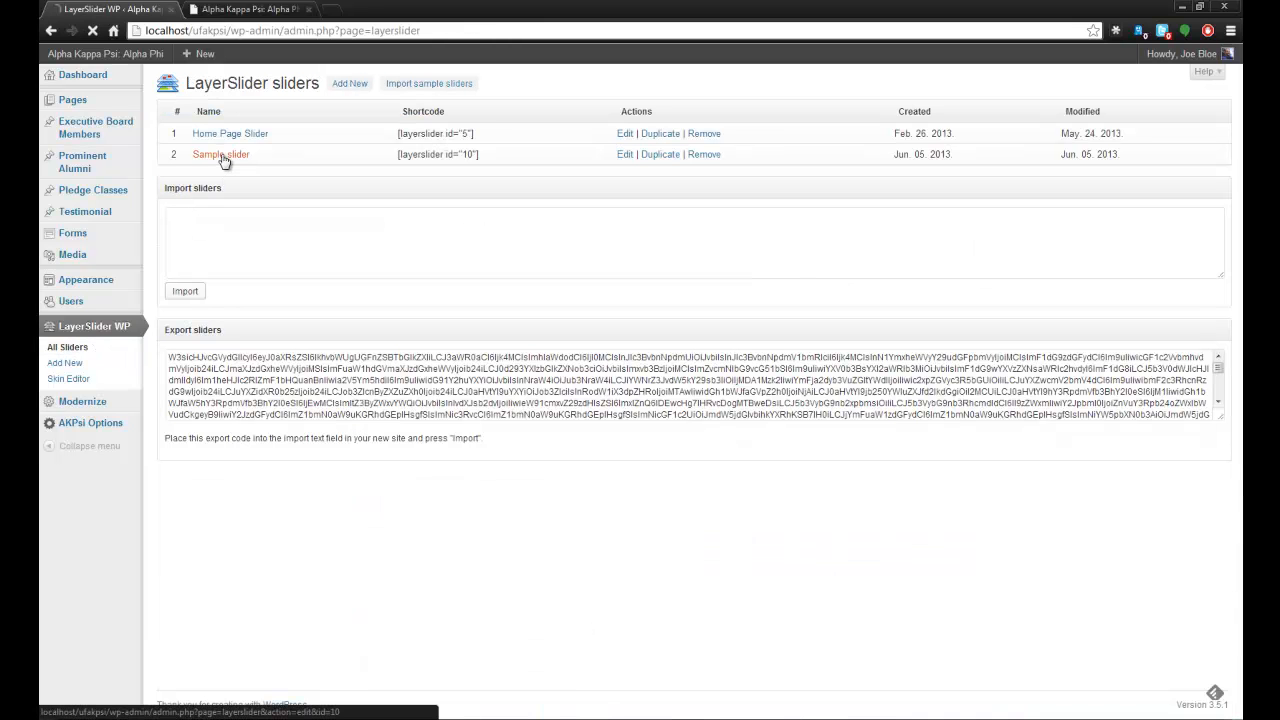
left_click(222, 156)
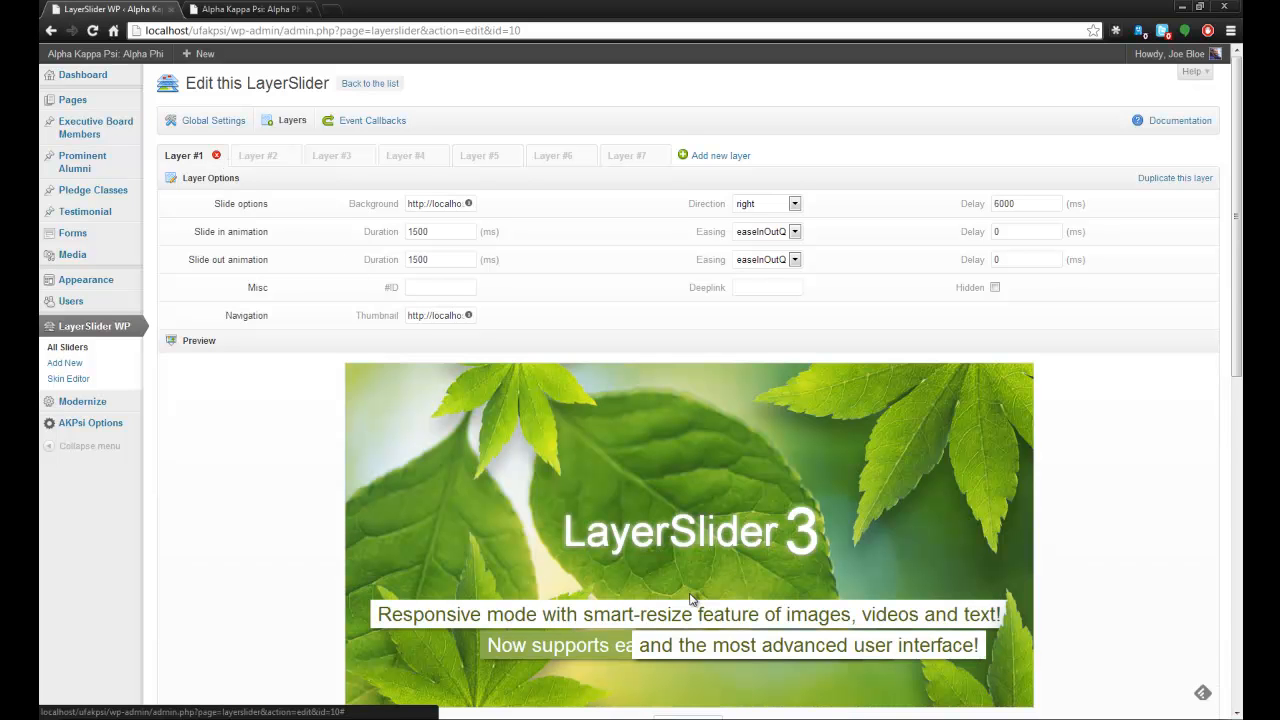
scroll(701, 573, "down", 3)
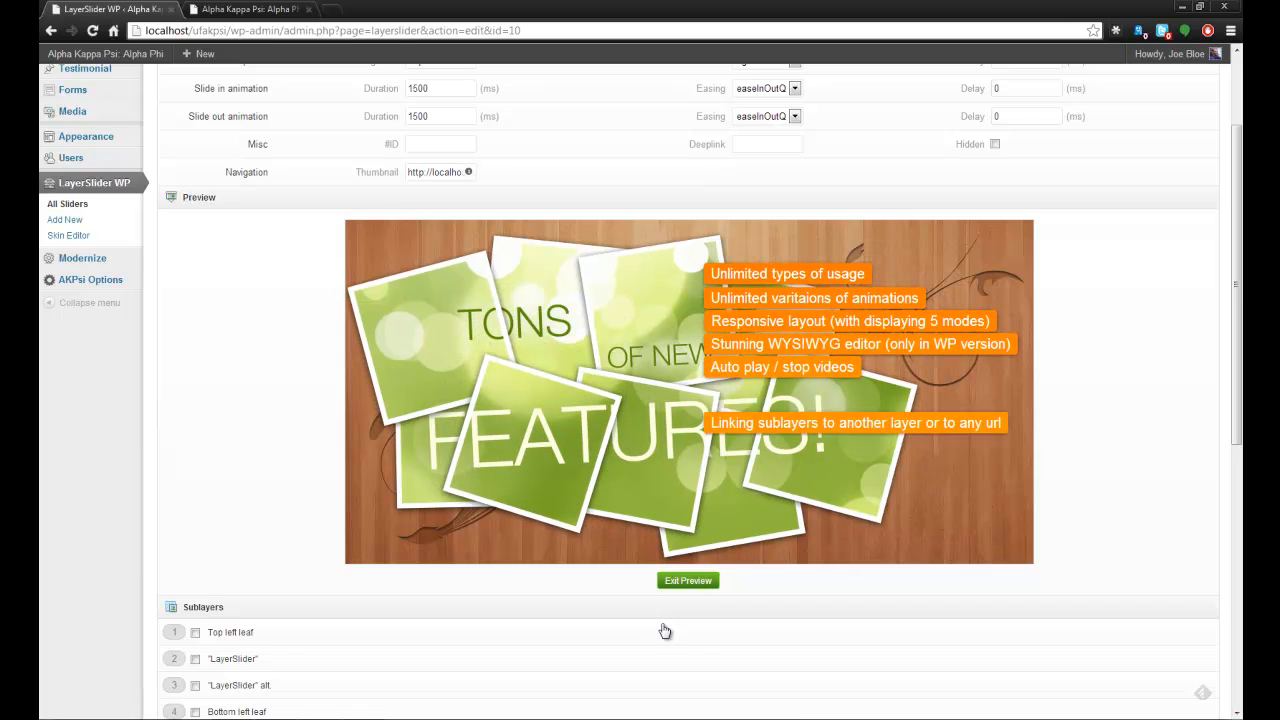
left_click(688, 588)
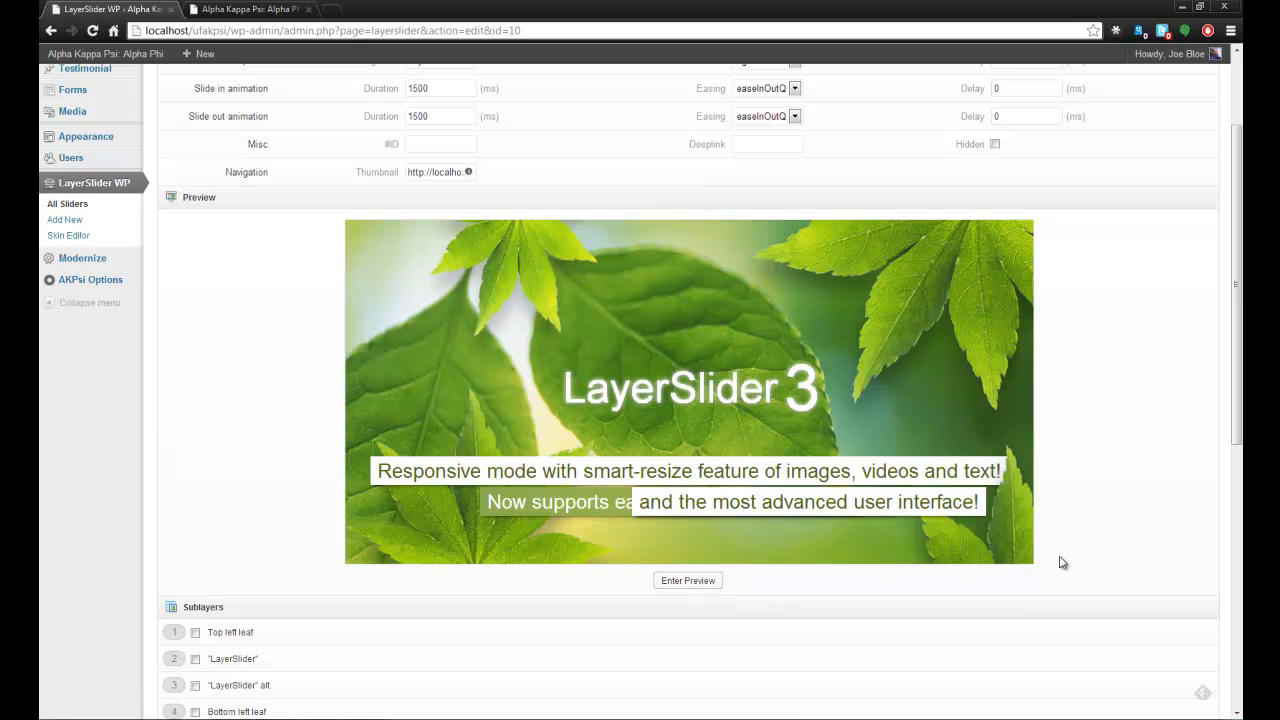